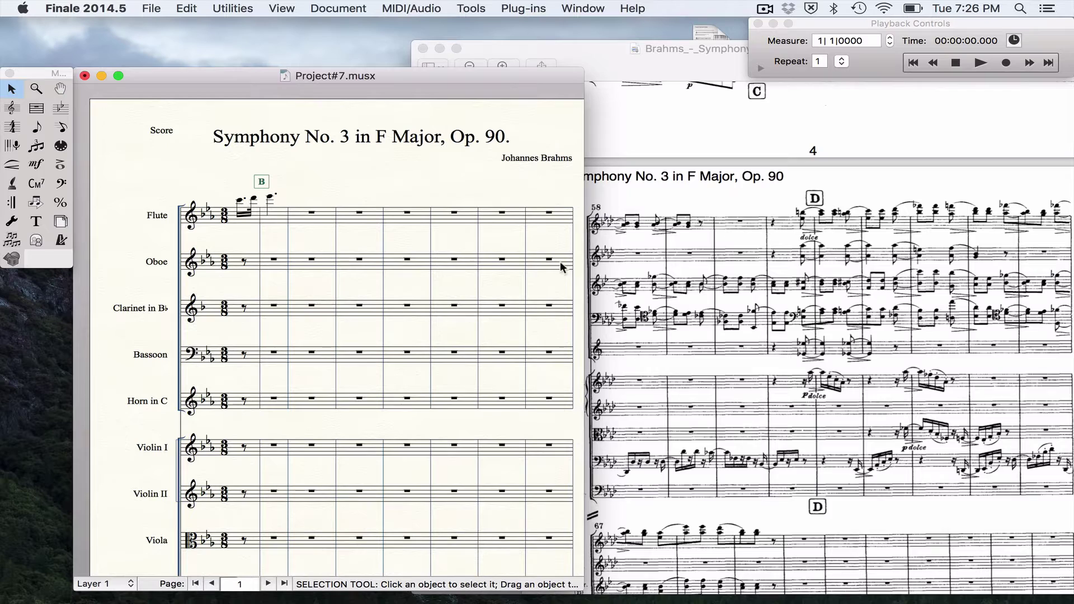
Scroll the Brahms reference PDF up to the rehearsal B system, measures 29–37.
scroll(690, 300, "up", 10)
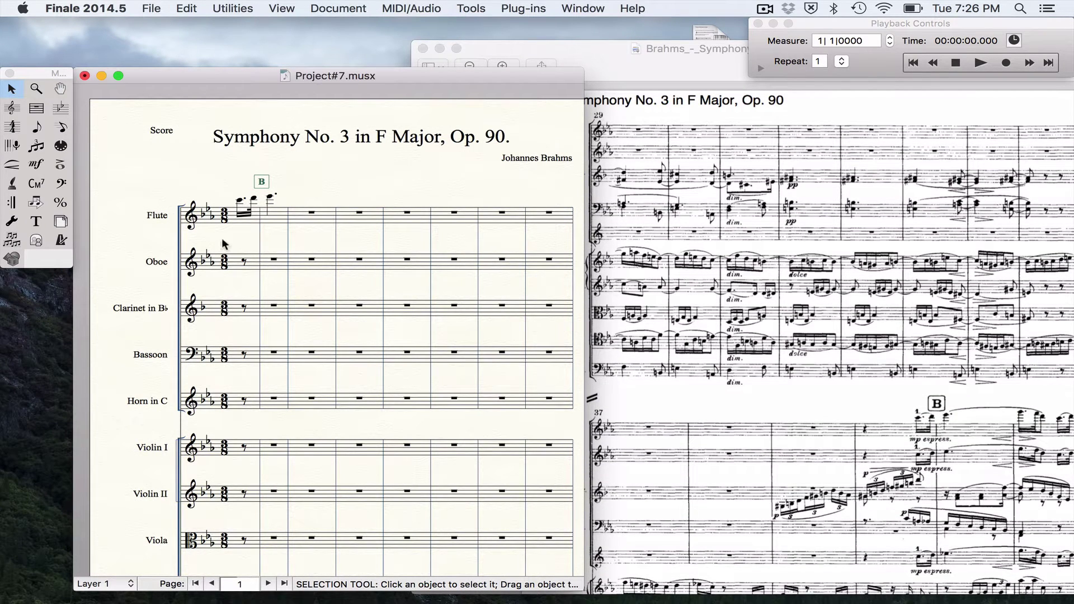
With the Measure tool, set the measure number region 2–999 to start at 41.
left_click(33, 114)
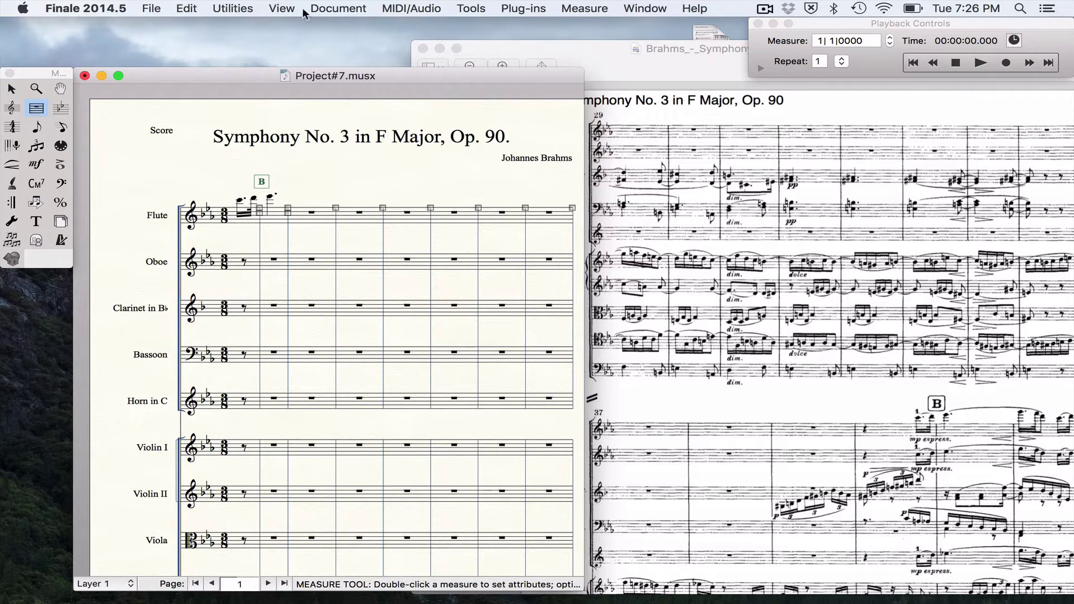
left_click(523, 8)
mouse_move(570, 6)
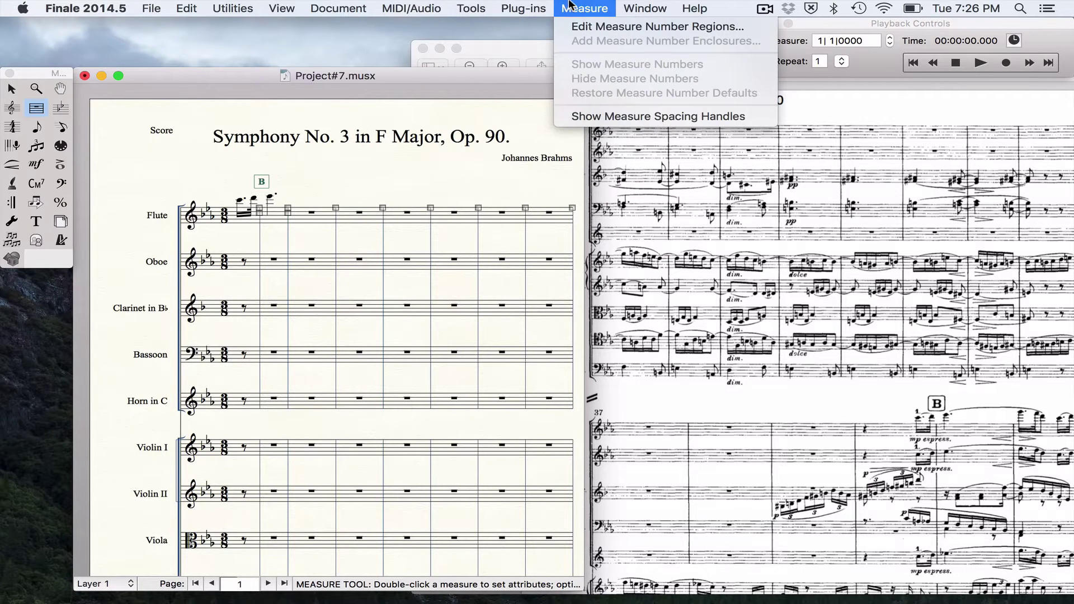
left_click(579, 28)
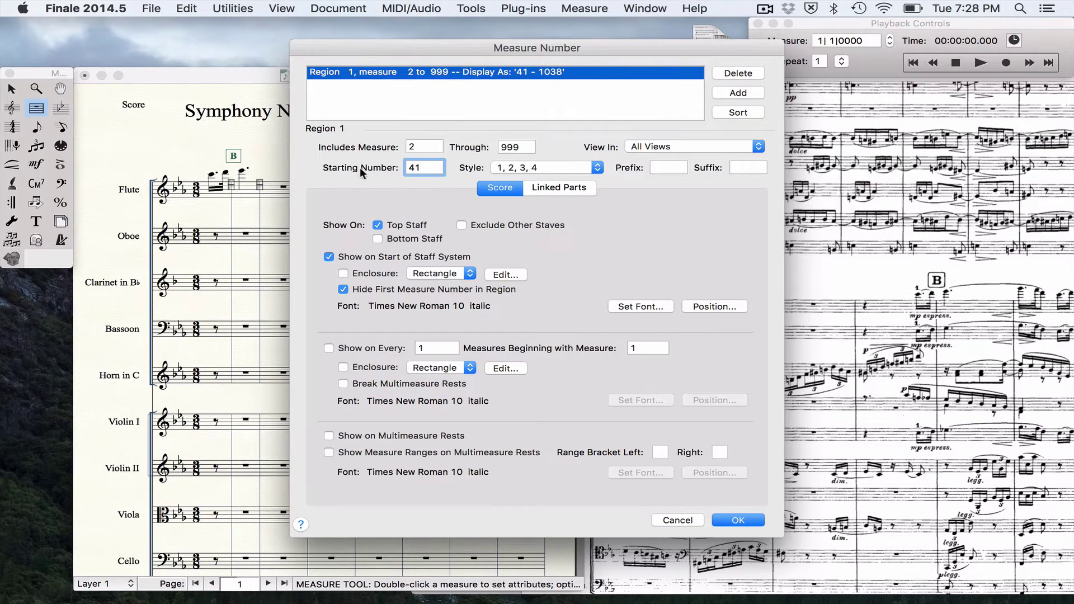
left_click(729, 520)
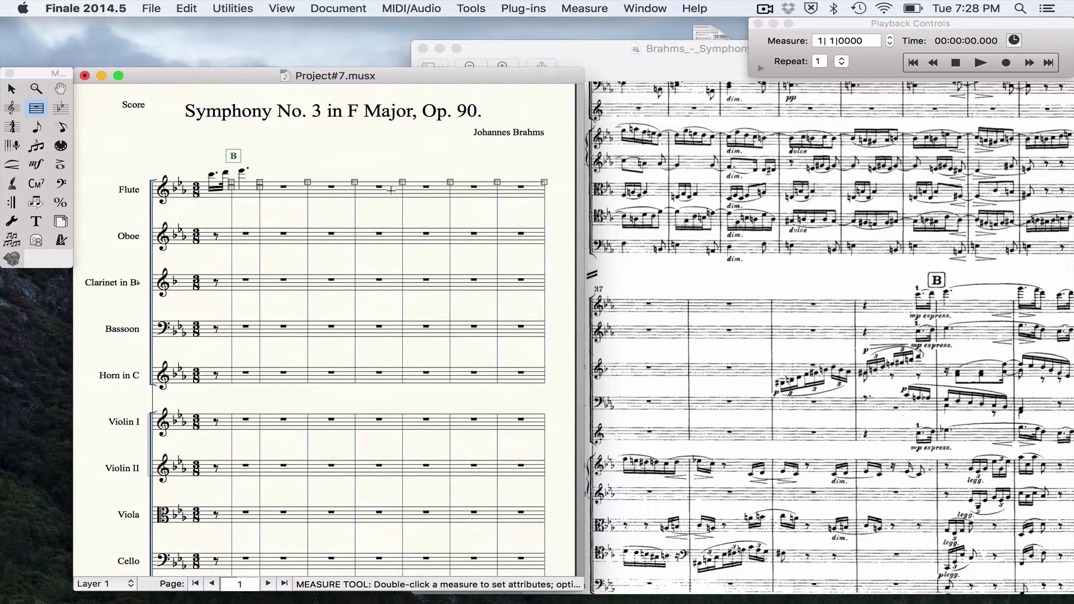
Scroll the score to page 2 and the Brahms PDF to the rehearsal C passage.
scroll(507, 184, "right", 10)
scroll(507, 184, "up", 2)
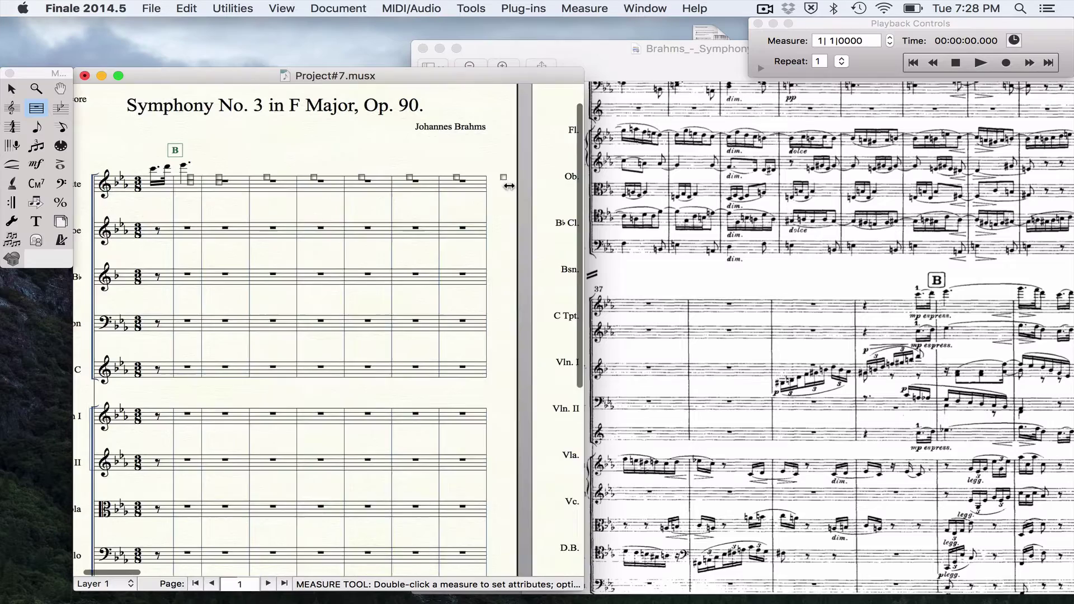
scroll(509, 186, "left", 2)
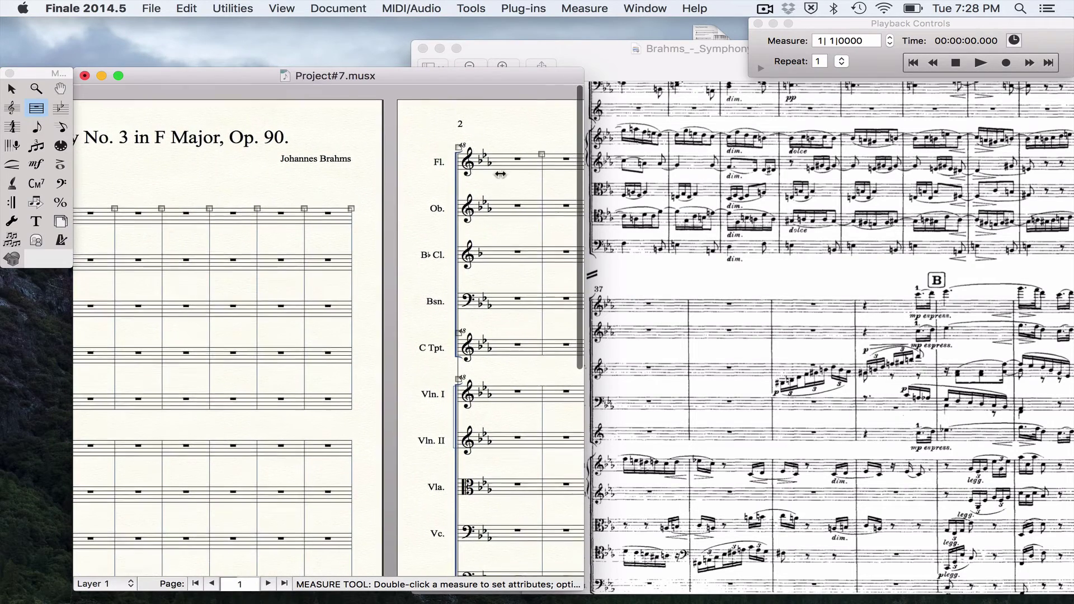
scroll(365, 233, "left", 10)
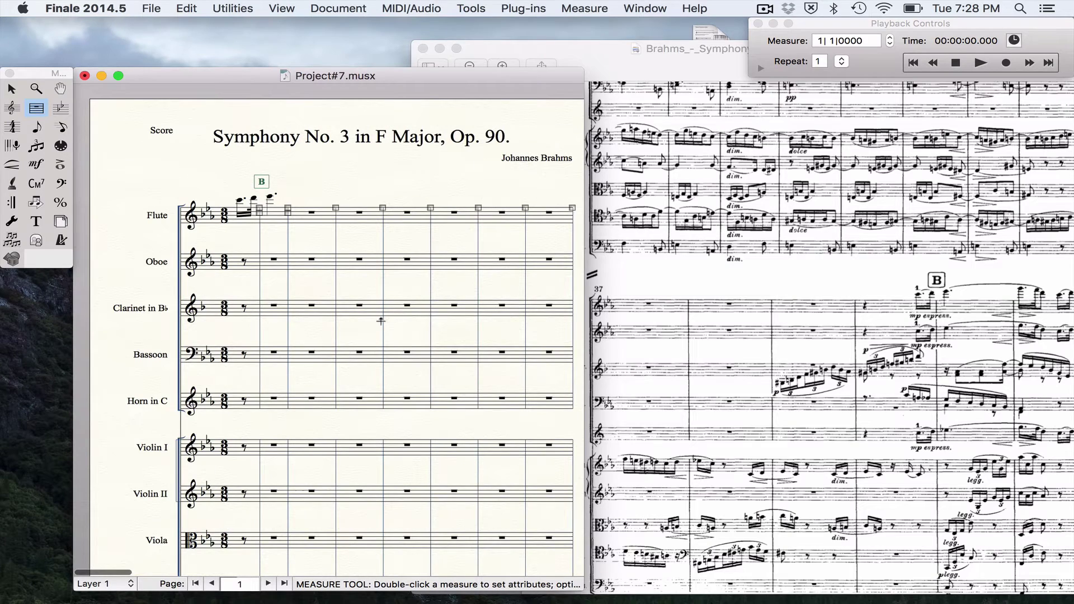
scroll(359, 307, "right", 1)
scroll(360, 307, "right", 15)
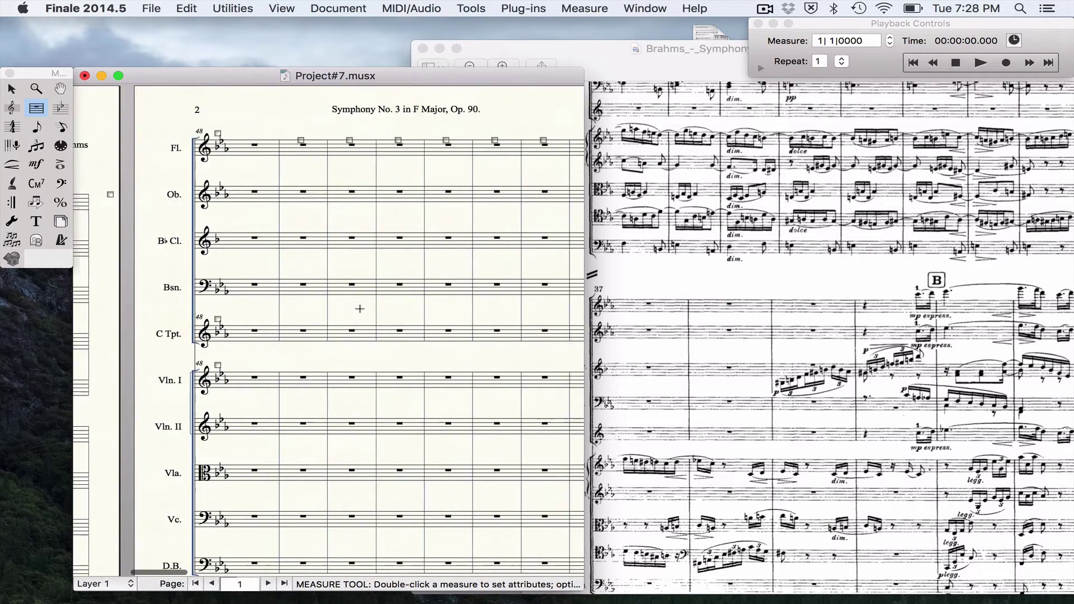
scroll(735, 307, "down", 15)
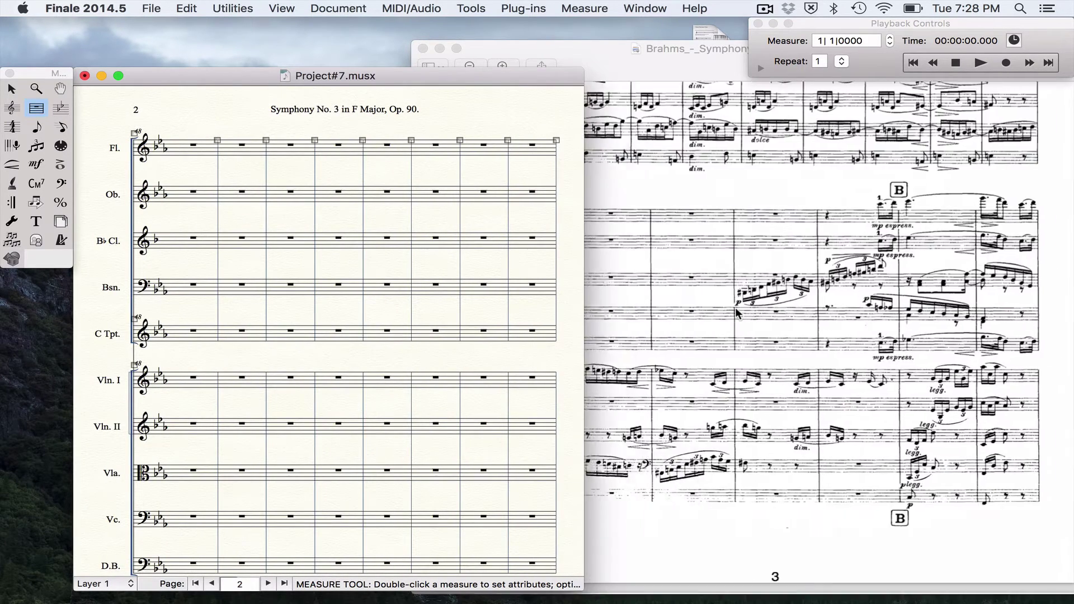
scroll(735, 307, "down", 10)
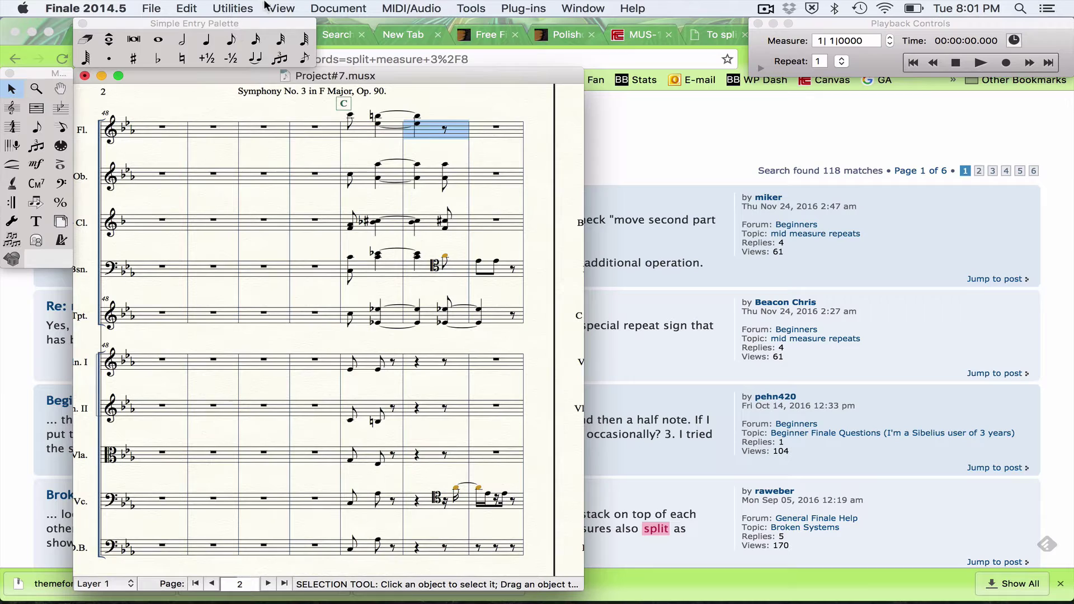
Insert one empty measure stack before the selection near rehearsal C.
left_click(187, 7)
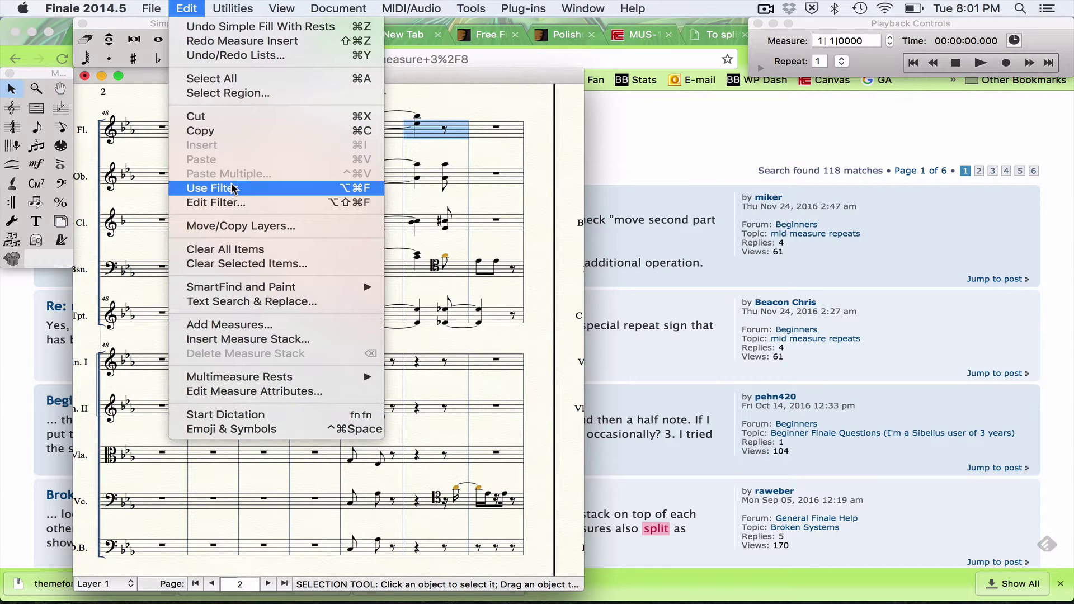
left_click(252, 337)
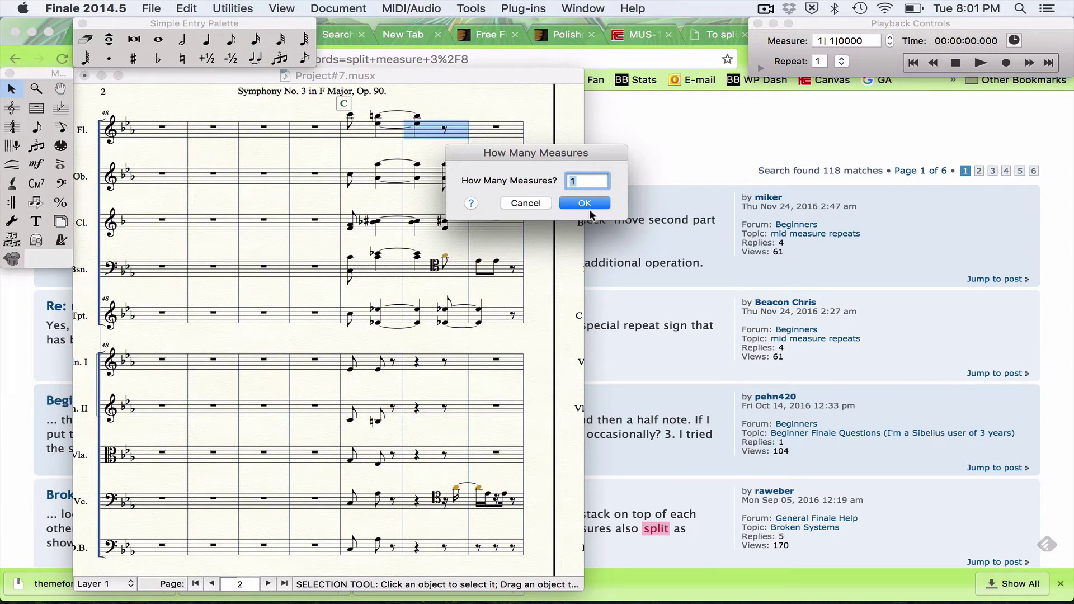
left_click(589, 203)
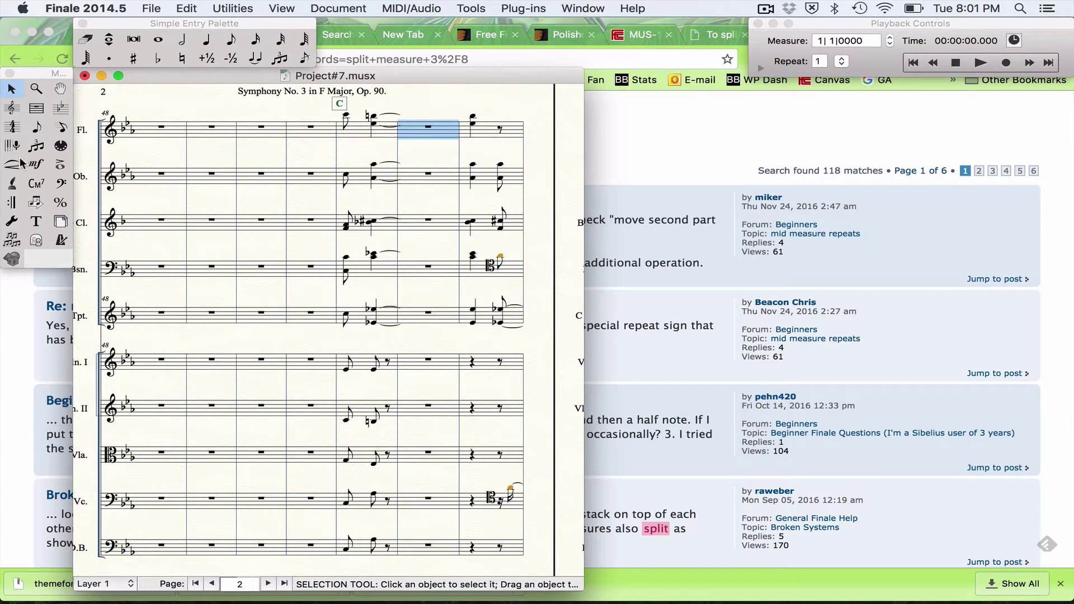
Give measure 53 alone a 1/4 time signature without rebarring the music.
left_click(11, 128)
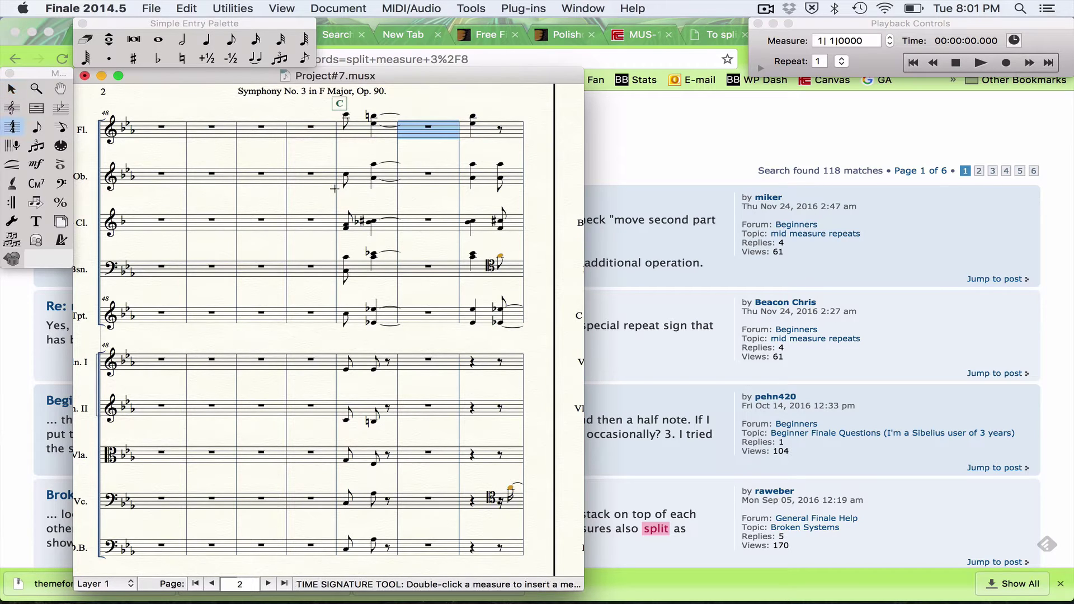
right_click(426, 132)
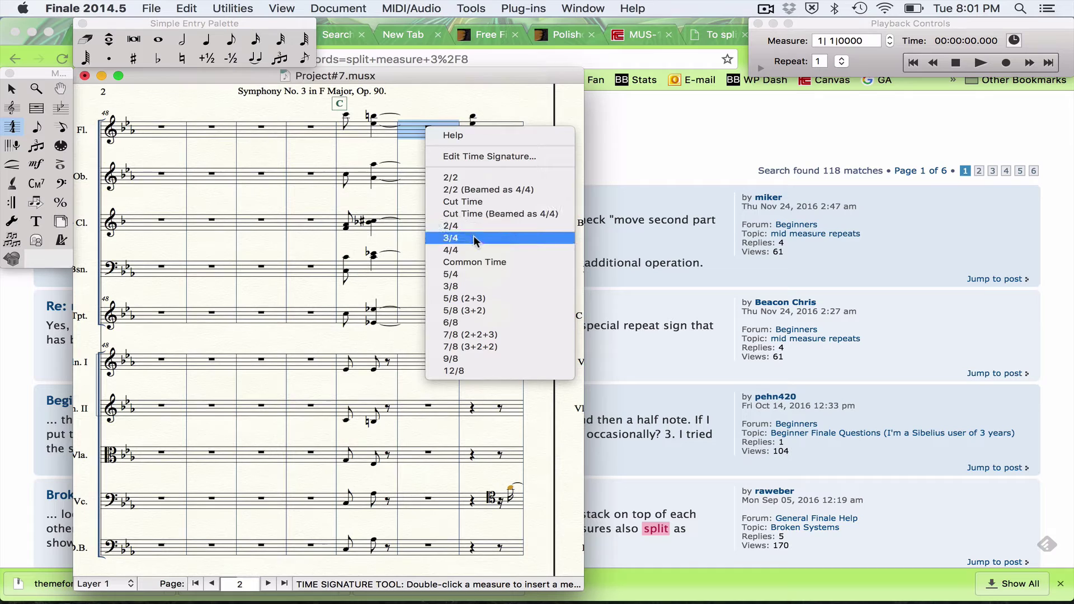
left_click(446, 159)
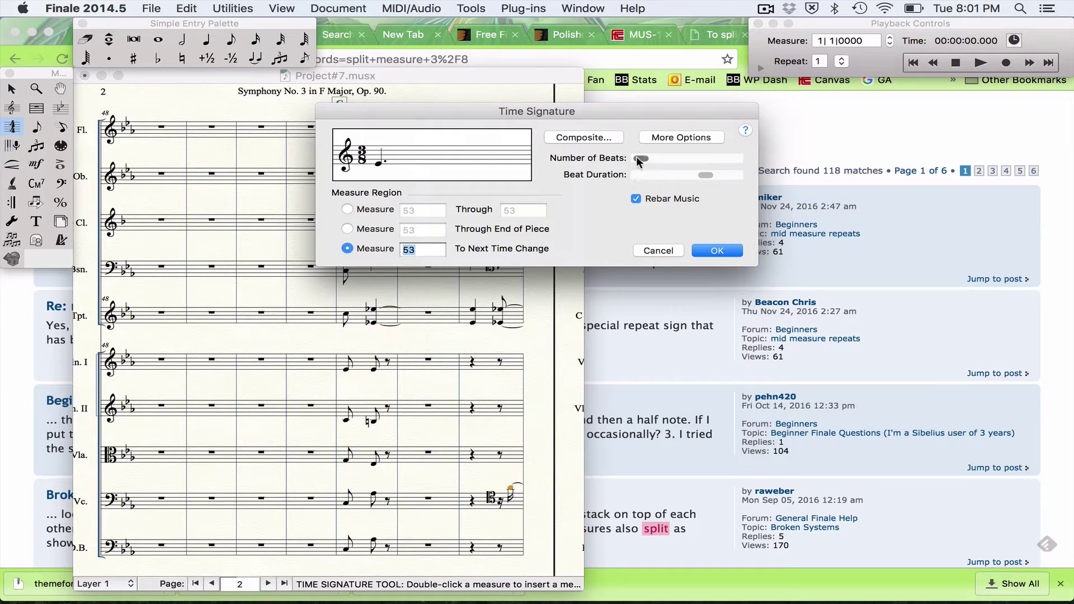
left_click(347, 209)
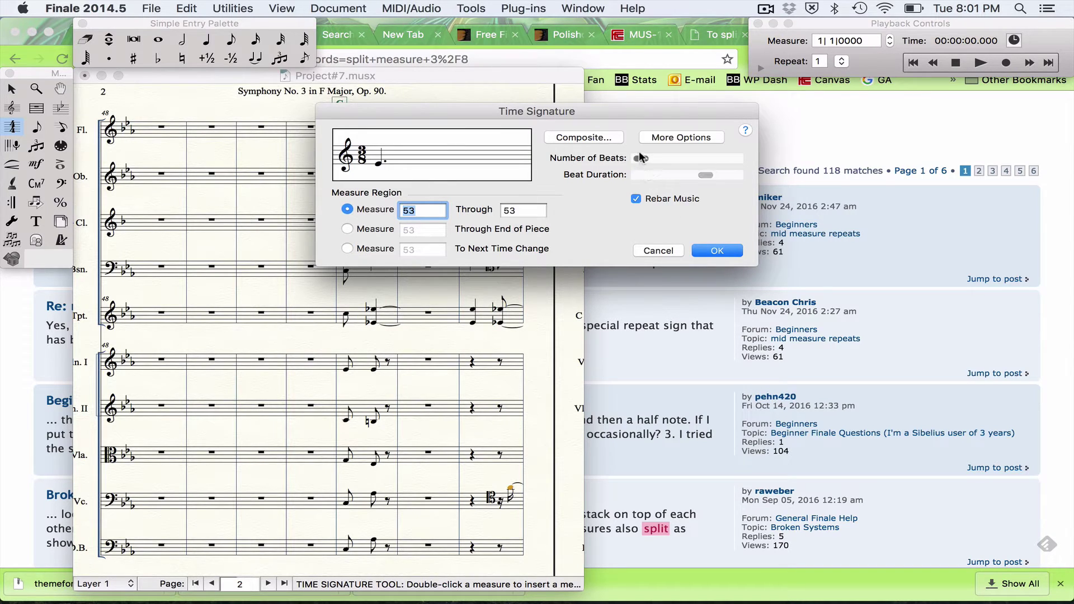
left_click(636, 199)
mouse_move(644, 162)
left_mouse_down()
mouse_move(653, 162)
mouse_move(616, 174)
left_mouse_up()
mouse_move(705, 175)
left_mouse_down()
mouse_move(666, 177)
mouse_move(697, 177)
left_mouse_up()
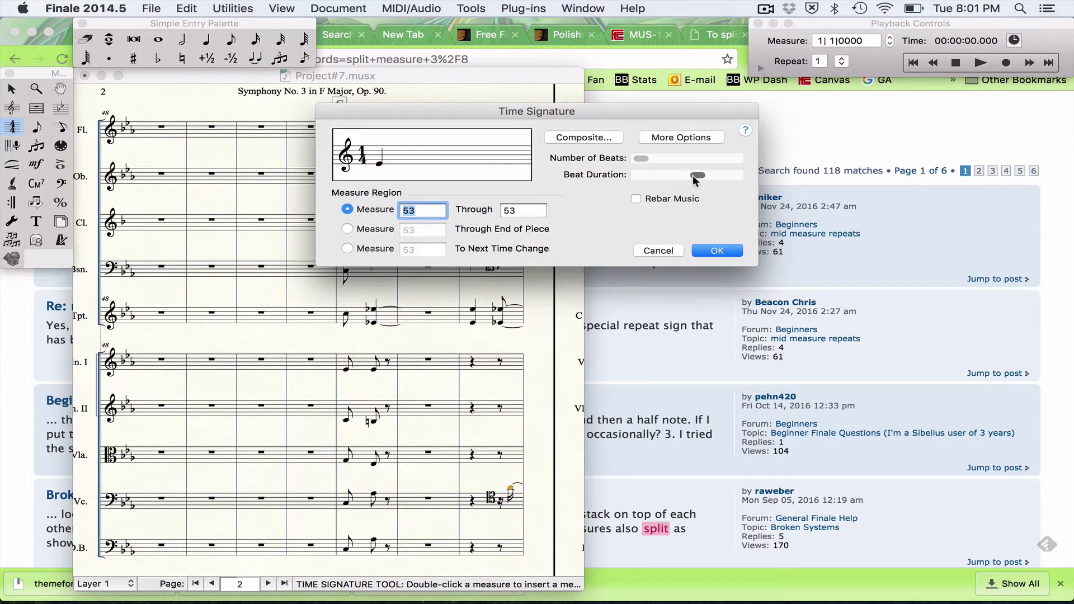
left_click(717, 250)
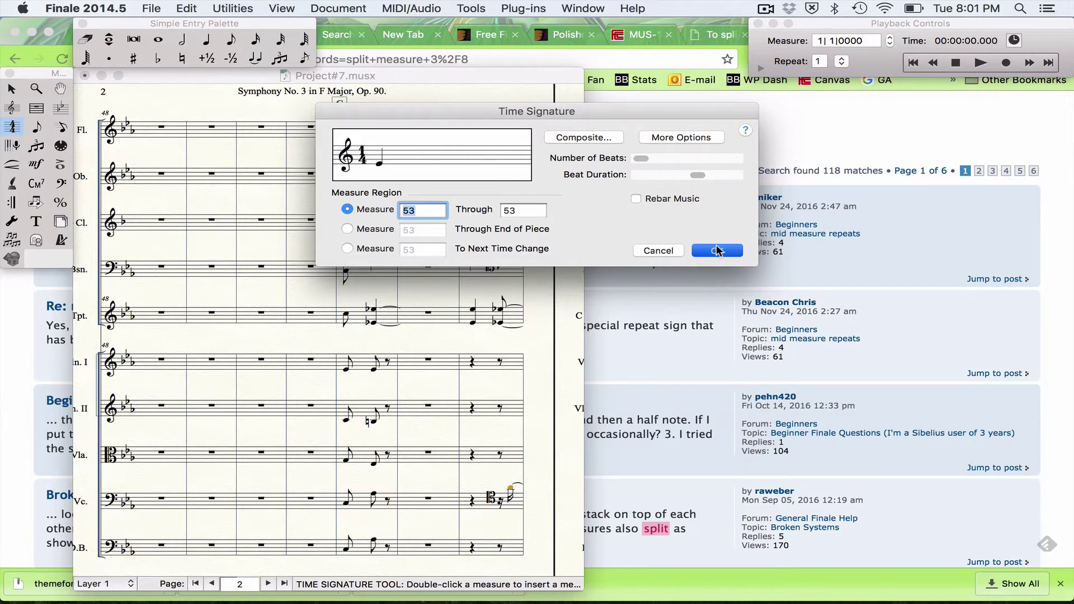
left_click(465, 130)
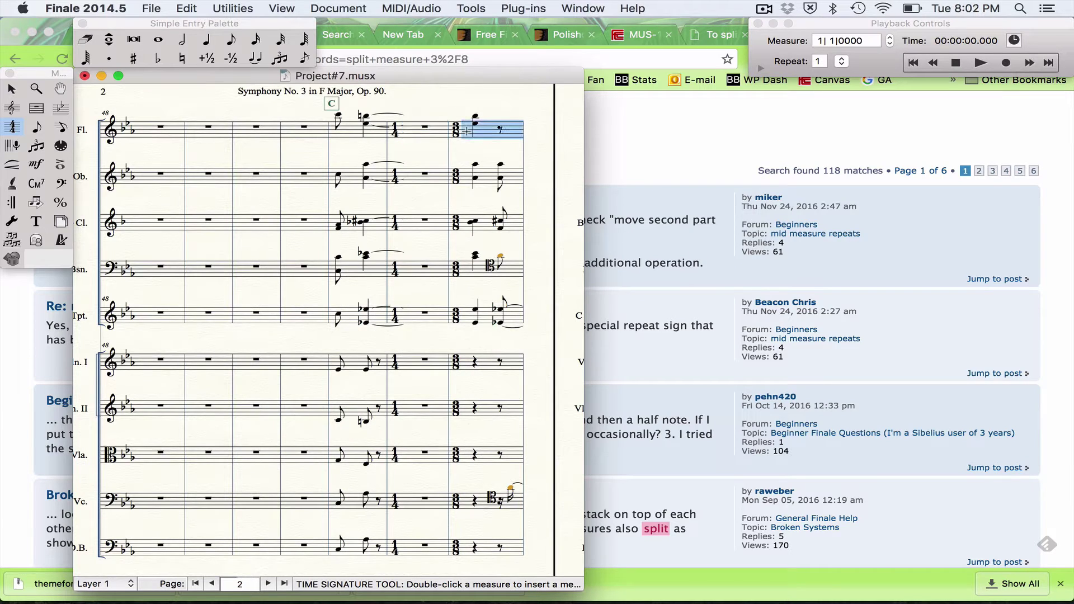
Insert another single empty measure after the 1/4 bar.
left_click(186, 8)
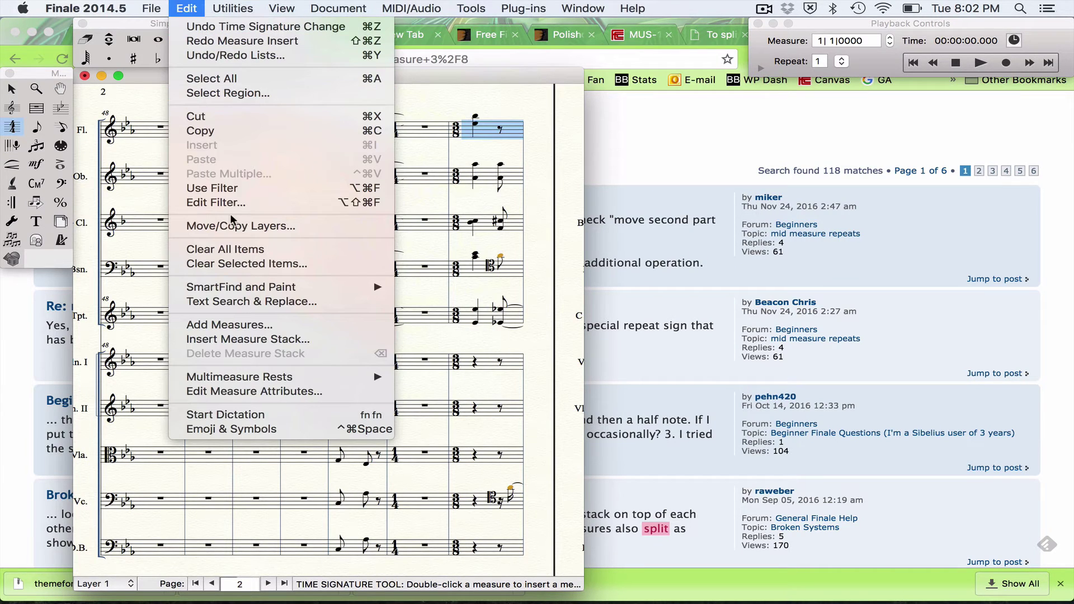
left_click(262, 326)
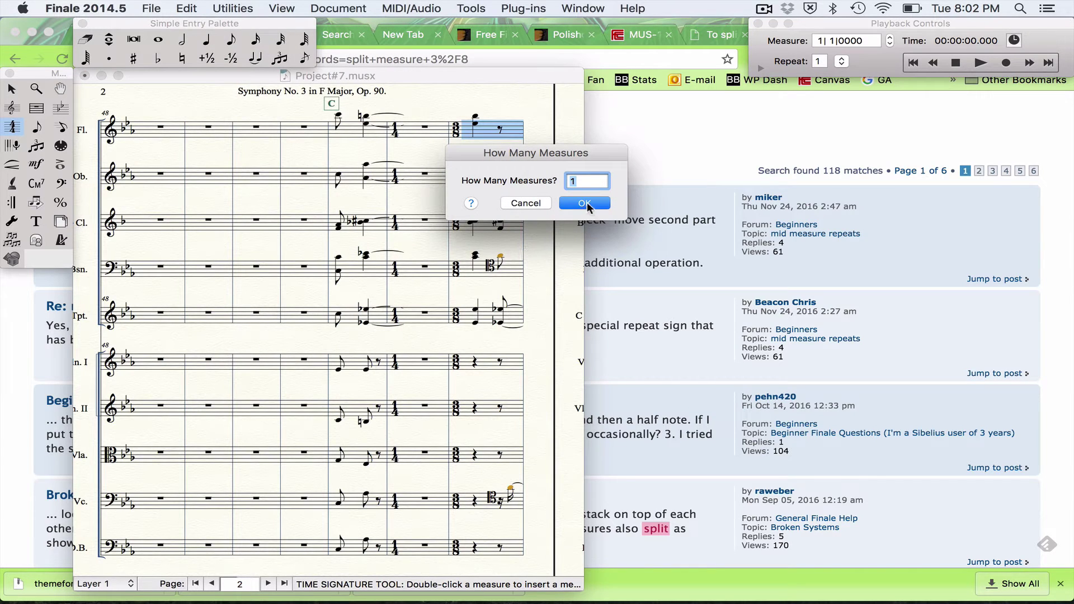
left_click(587, 202)
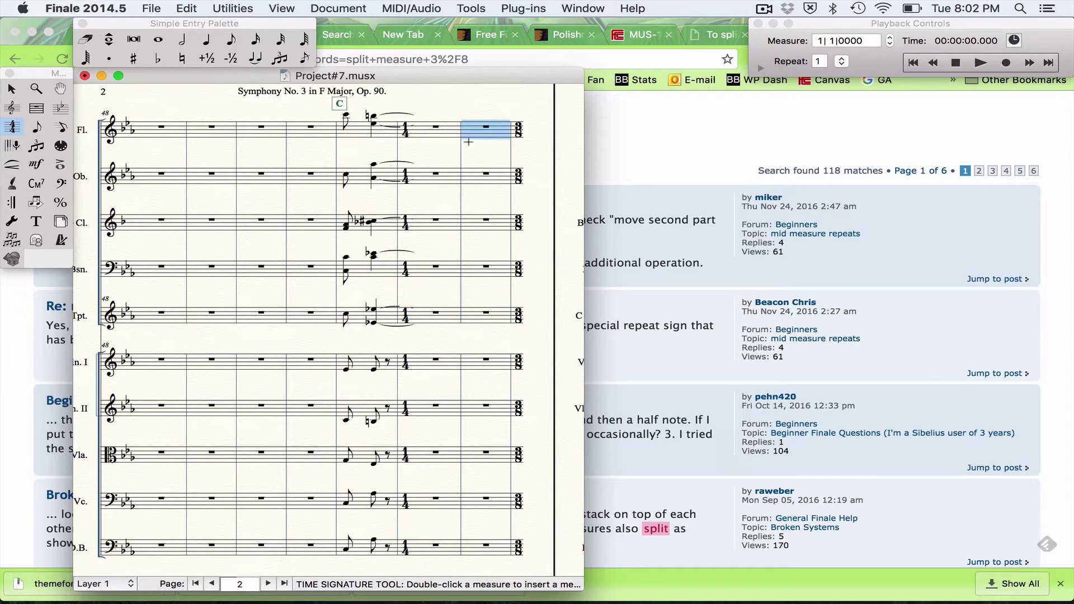
Set measure 54's time signature to 1/8 for that measure only.
right_click(485, 128)
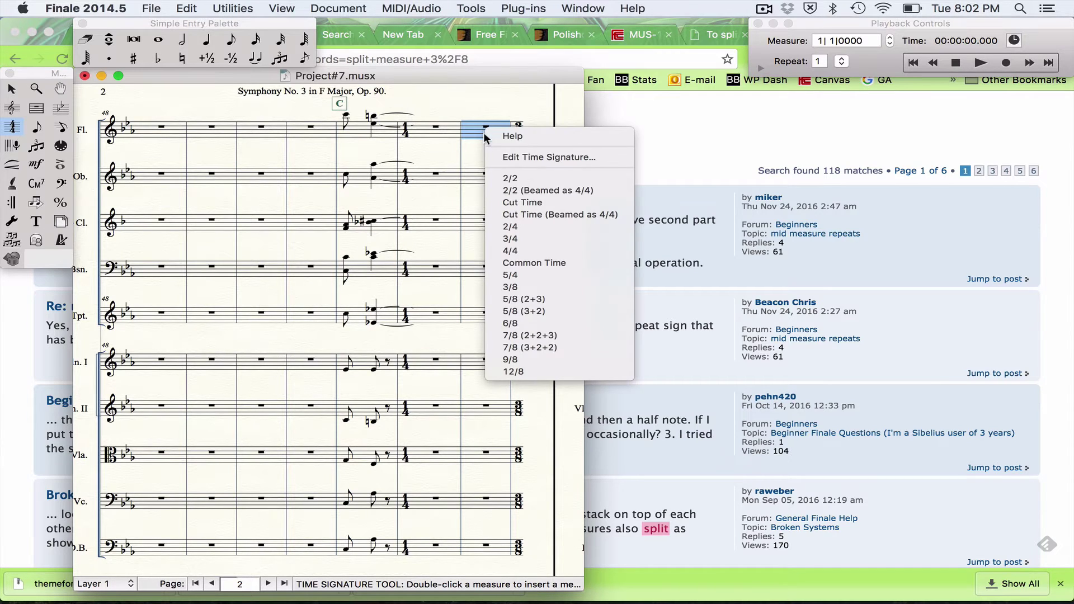
left_click(460, 128)
double_click(461, 128)
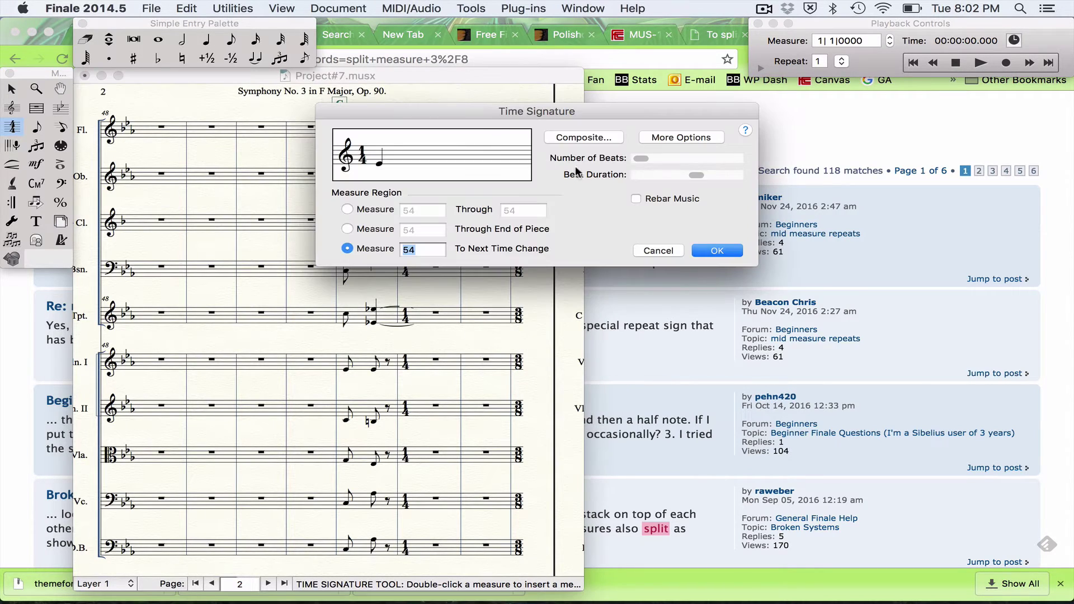
left_click_drag(700, 176, 683, 176)
left_click(716, 252)
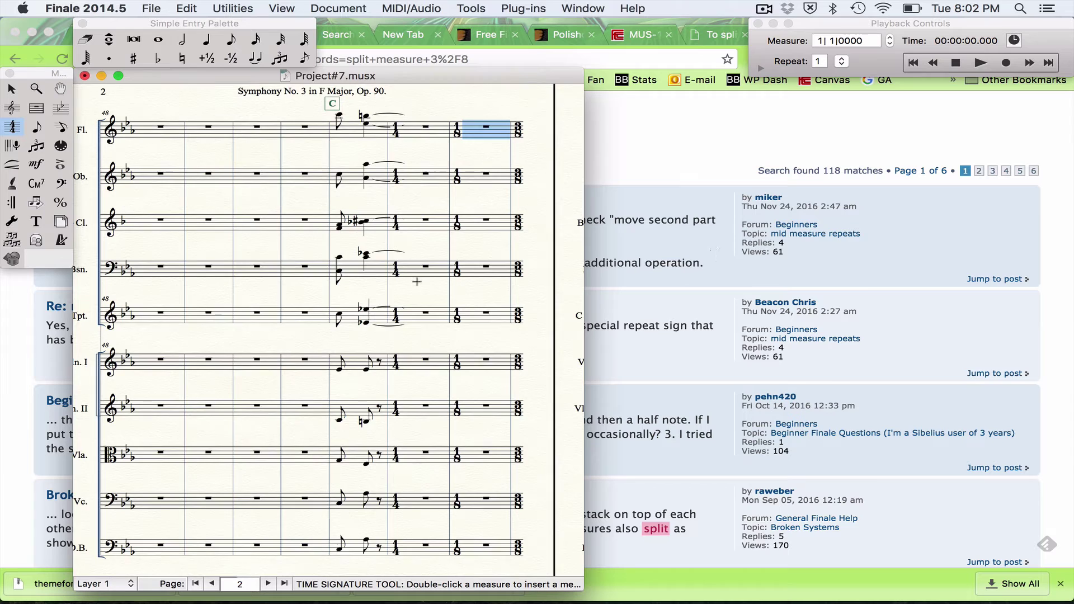
Select beat 1 of measure 55 in all staves and Option-drag it into the short measure.
scroll(417, 281, "right", 5)
scroll(416, 281, "right", 2)
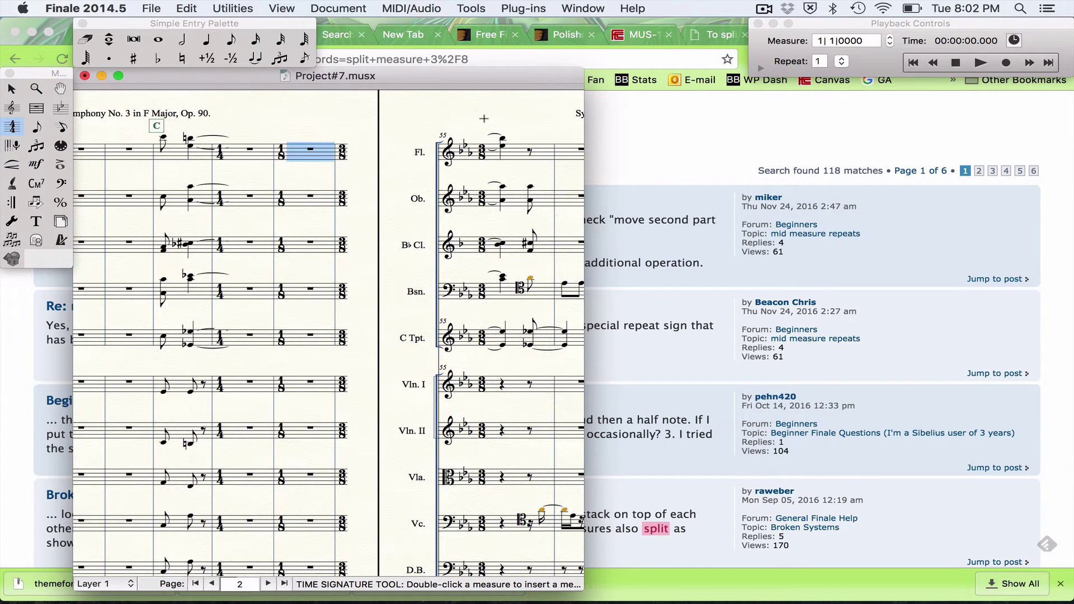
left_click_drag(490, 134, 515, 601)
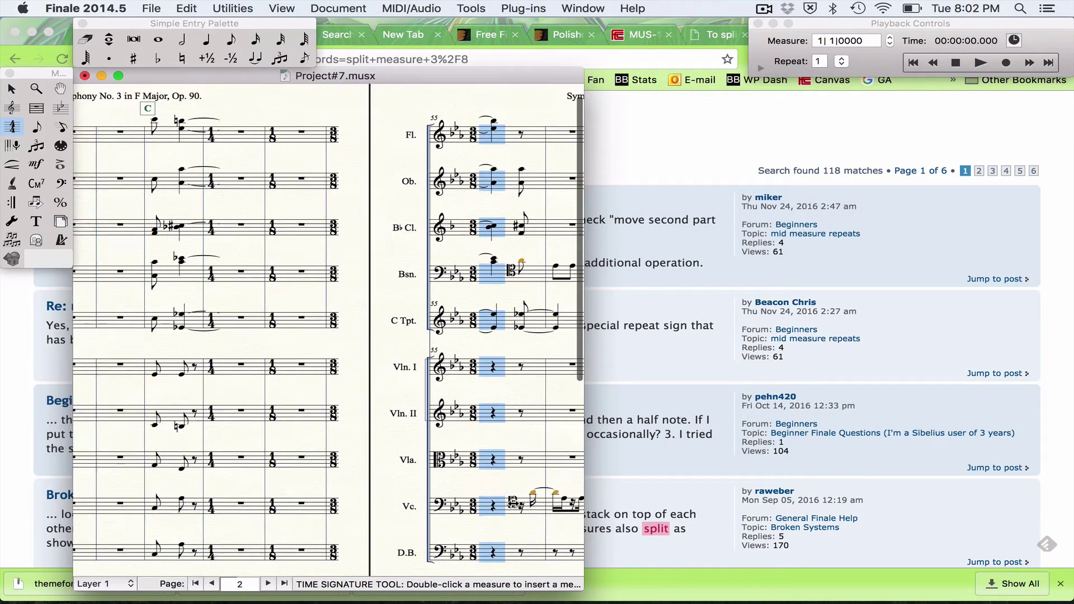
scroll(512, 502, "down", 2)
scroll(512, 502, "right", 1)
scroll(512, 502, "up", 2)
scroll(512, 502, "left", 1)
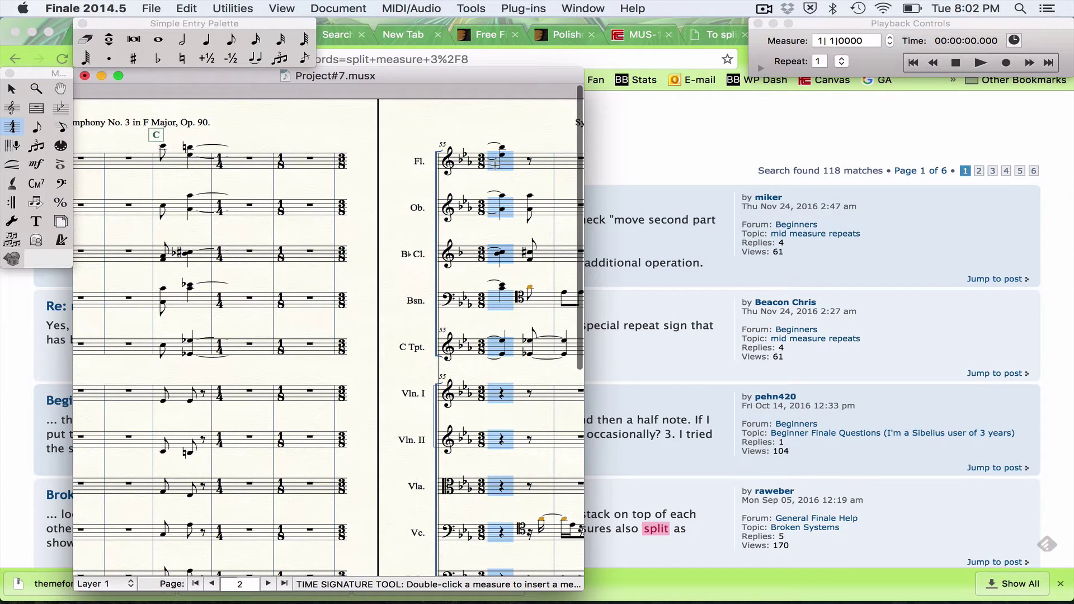
left_click_drag(494, 164, 244, 163)
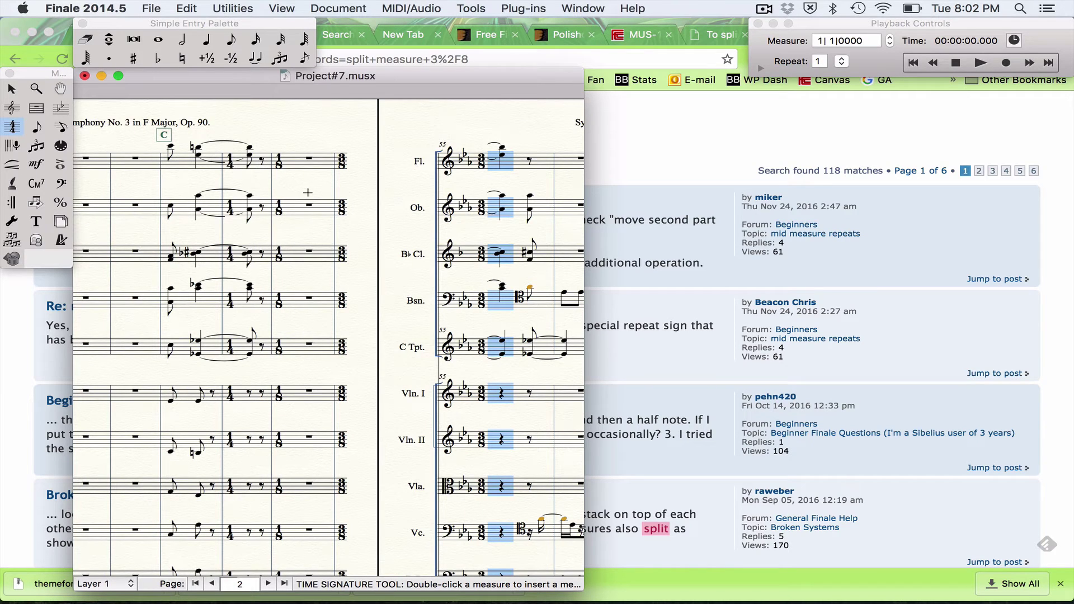
Fix the copy with undo and redo, then select the short measure from the flute staff downward.
key("super+z")
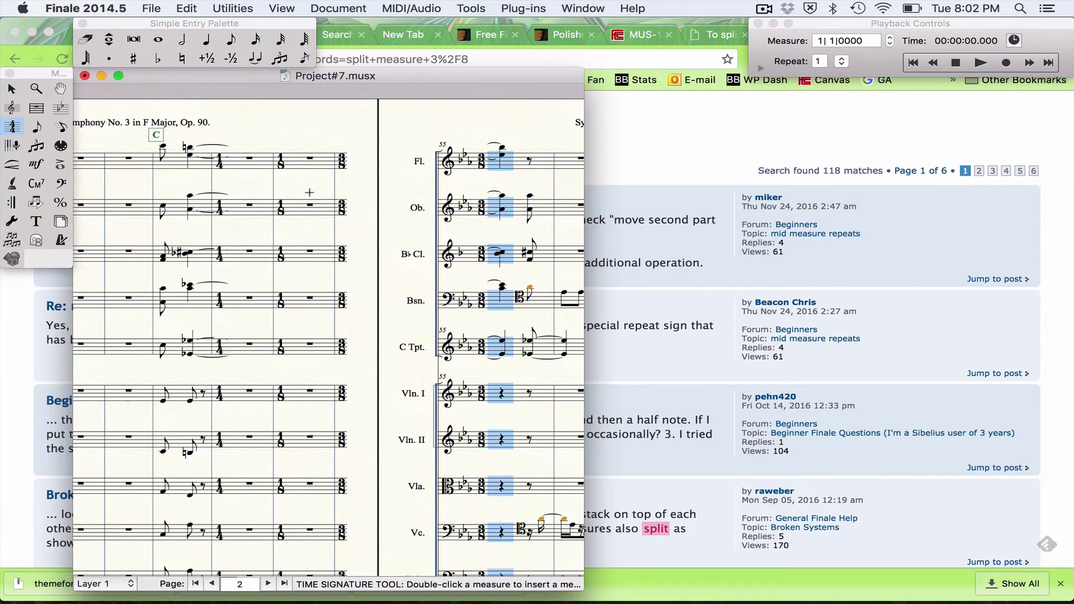
key("super+y")
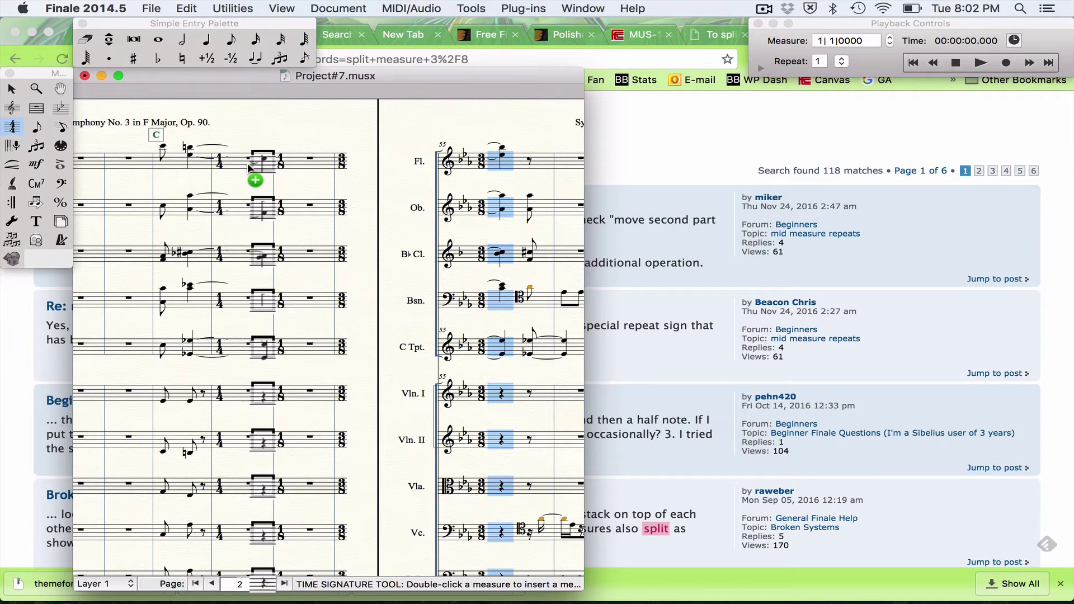
left_click_drag(246, 163, 245, 166)
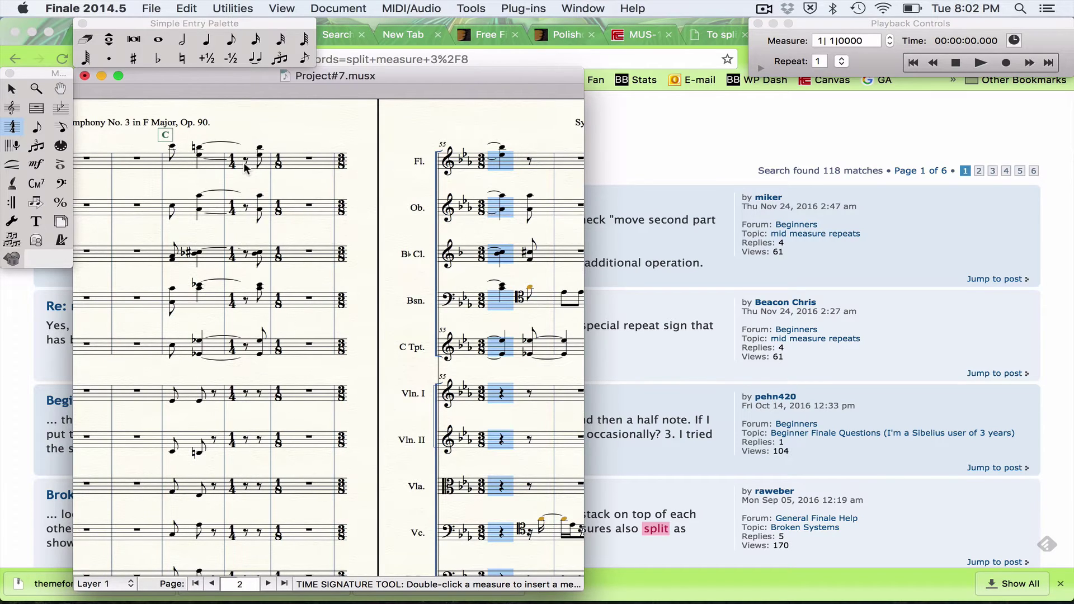
key("super+z")
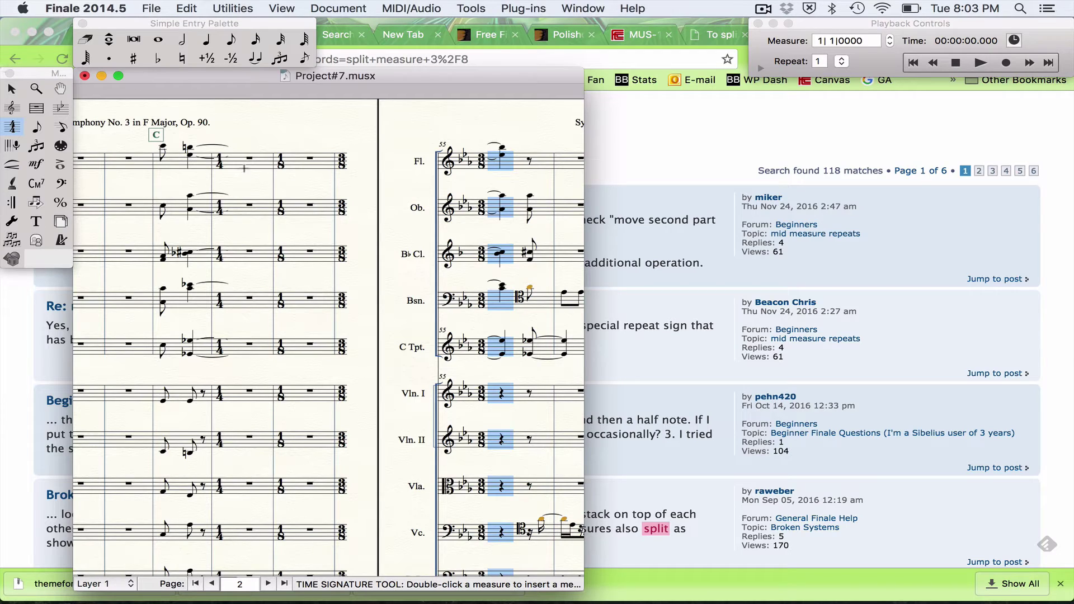
left_click(245, 167)
key("shift+Down")
key("shift+Down")
key("shift+Down")
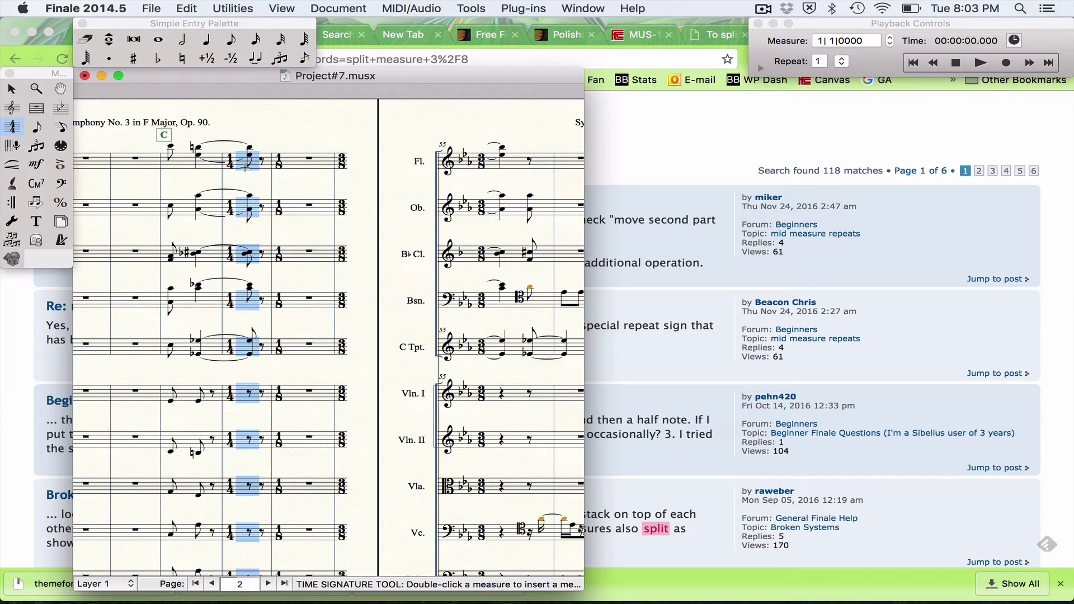
Using quarter-note Simple Entry, remove the oboe chord's lower note and lengthen the clarinet to a quarter.
left_click(206, 40)
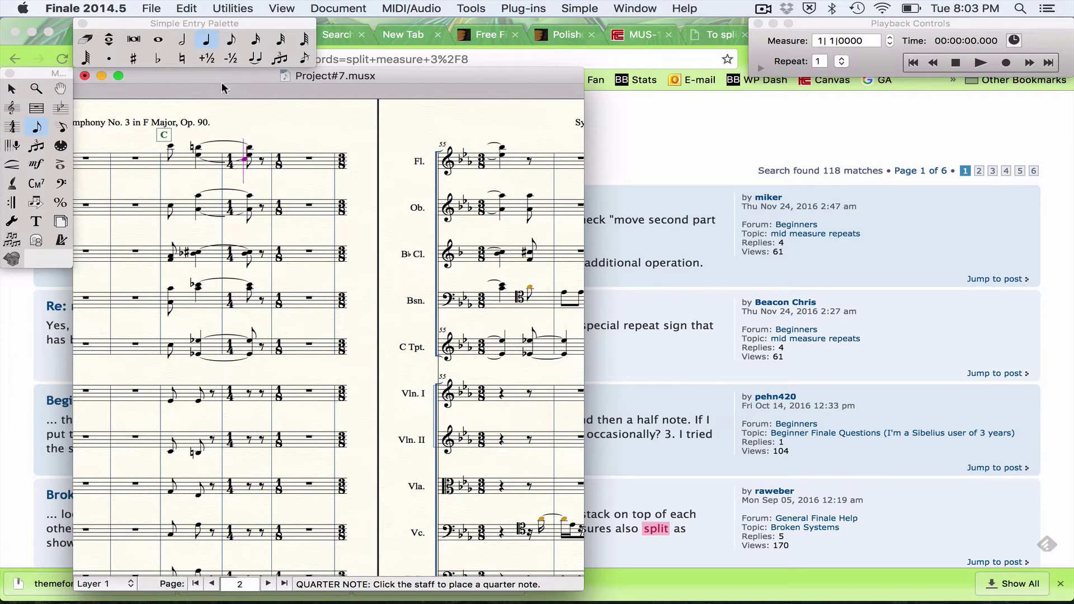
key("Left")
key("Right")
key("Left")
key("Right")
key("Left")
key("alt+Up")
key("super+Down")
key("Delete")
key("super+Down")
key("5")
Delete the bassoon's eighth rest and turn the trumpet eighth into a quarter note.
left_click(250, 286)
left_click(261, 300)
key("Delete")
left_click(250, 336)
left_click(251, 339)
key("Right")
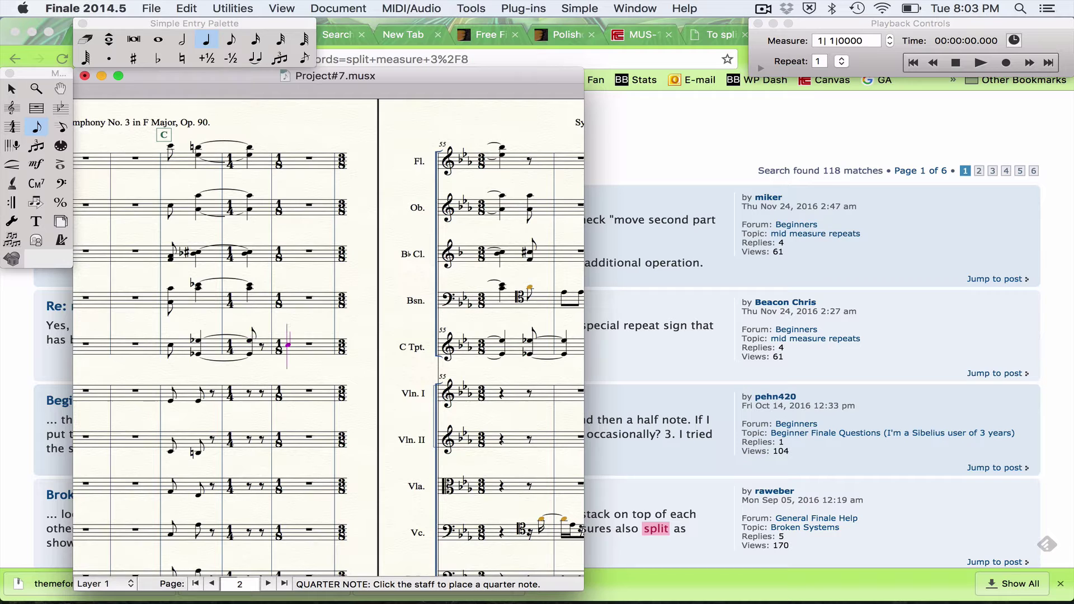
key("Left")
key("5")
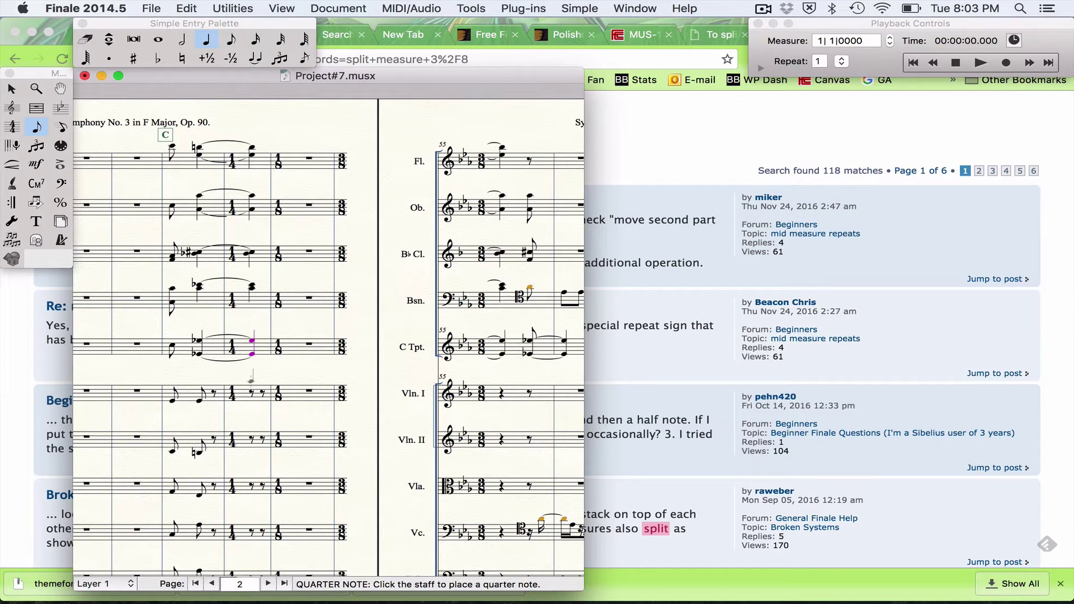
Enter quarter rests in both violins and viola, and quarter notes in cello and double bass.
left_click(252, 393)
key("r")
left_click(252, 439)
key("r")
left_click(252, 484)
key("r")
scroll(291, 503, "down", 2)
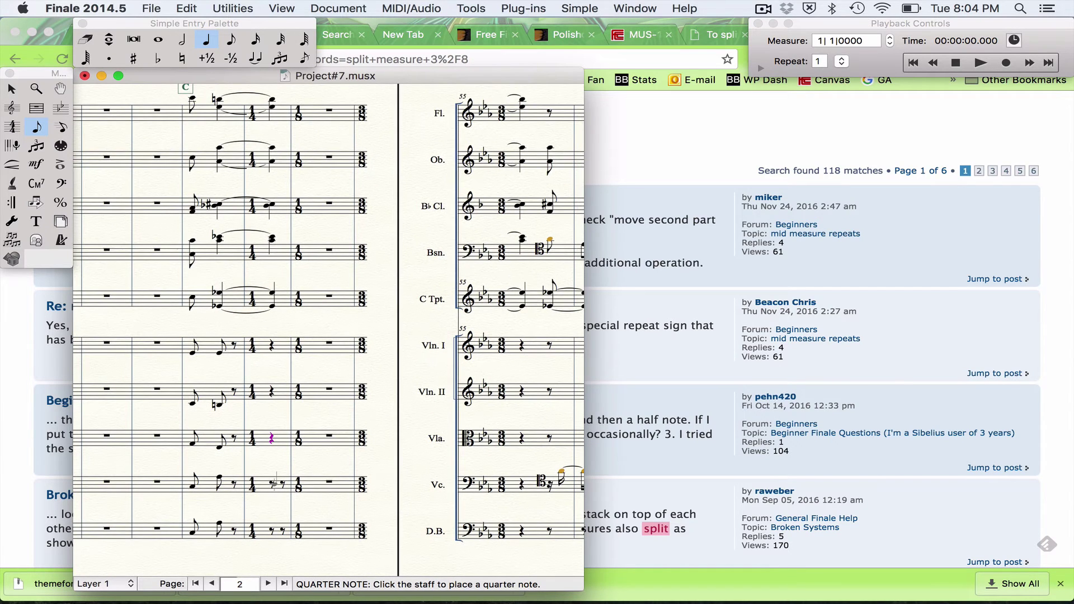
left_click(271, 483)
key("r")
left_click(271, 485)
left_click(272, 530)
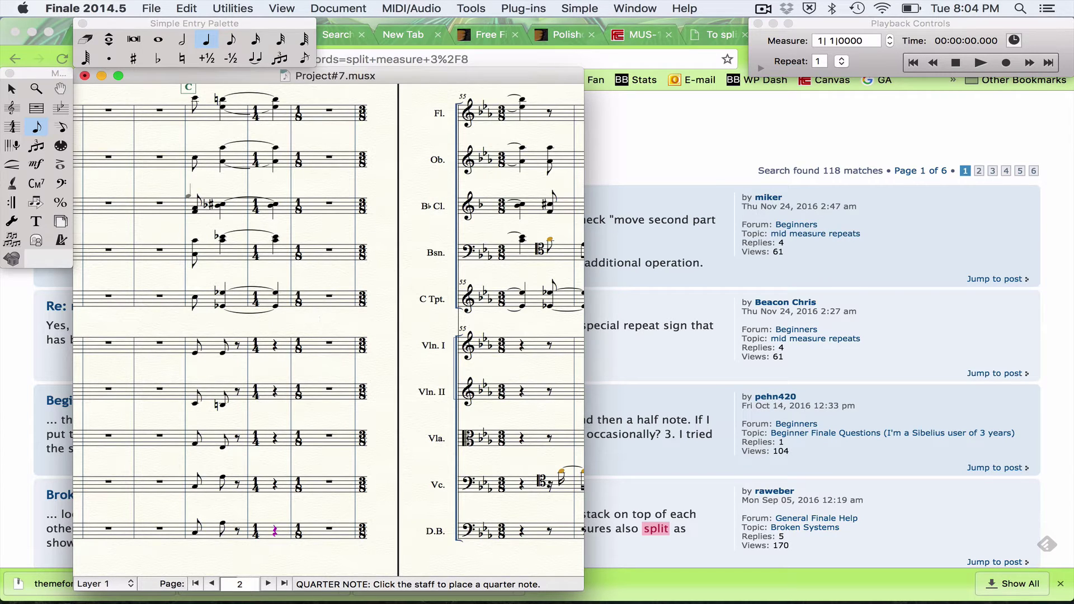
Select the material after measure 55's first beat in all staves and Option-drag it into the 1/8 bar.
left_click(11, 89)
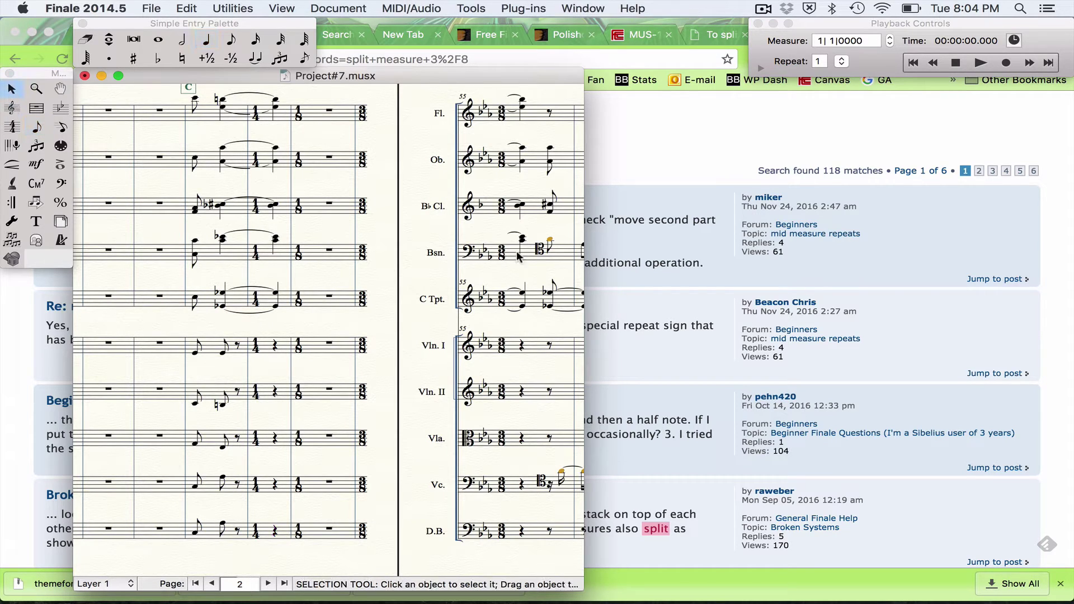
left_click_drag(535, 102, 572, 550)
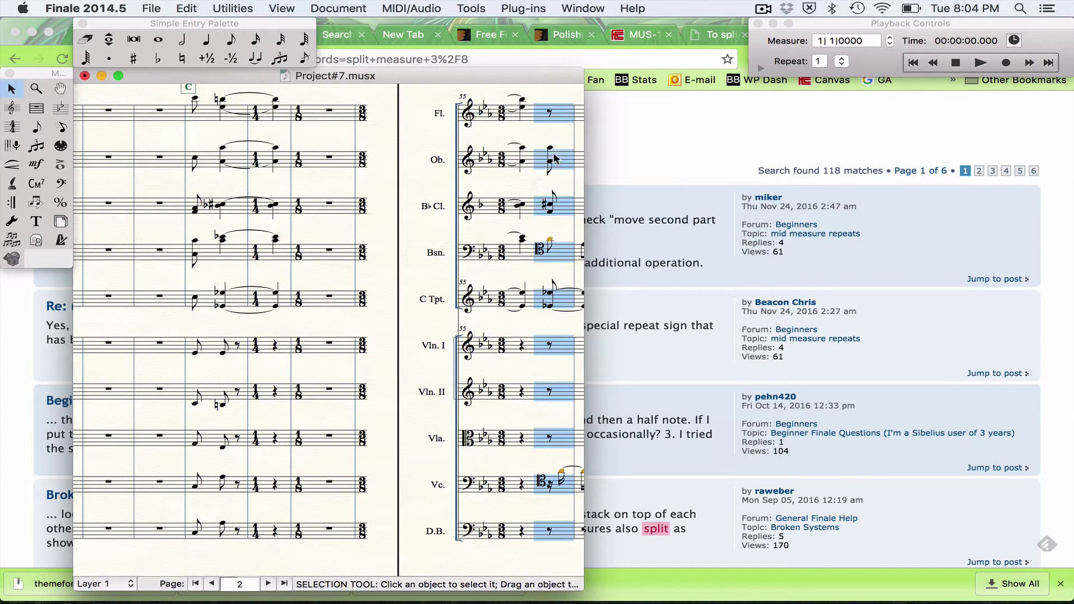
left_click_drag(552, 158, 310, 114)
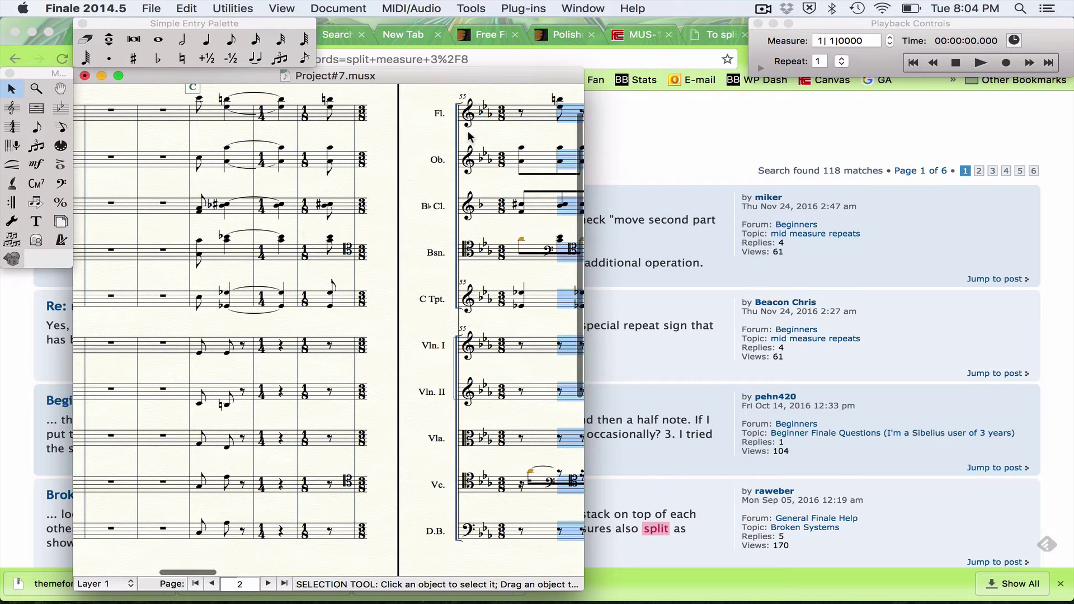
scroll(472, 139, "right", 5)
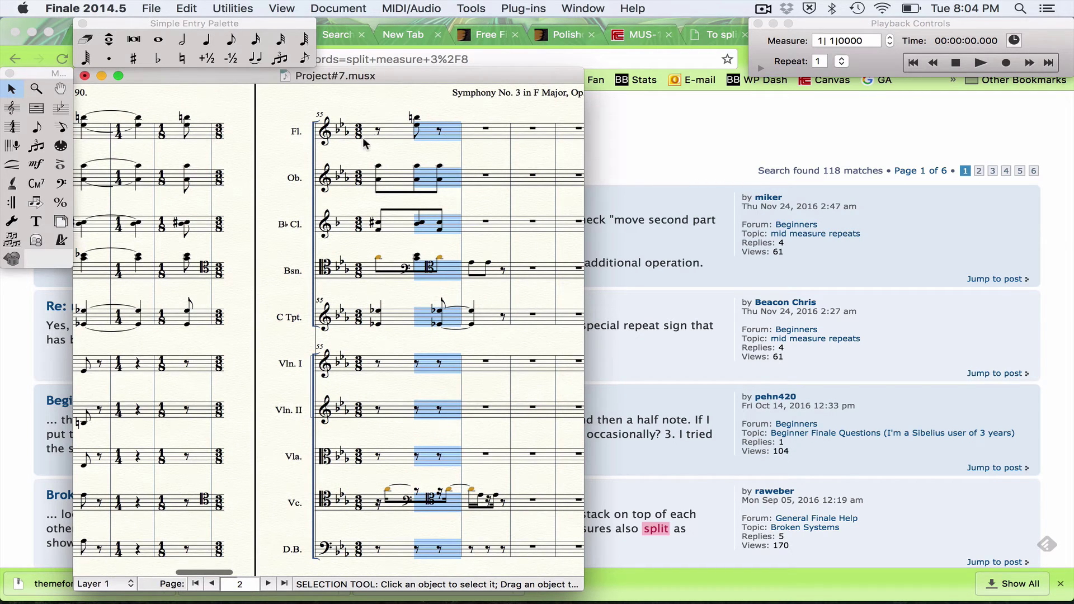
Delete the duplicated material from measure 55 across all staves.
left_click_drag(356, 104, 460, 561)
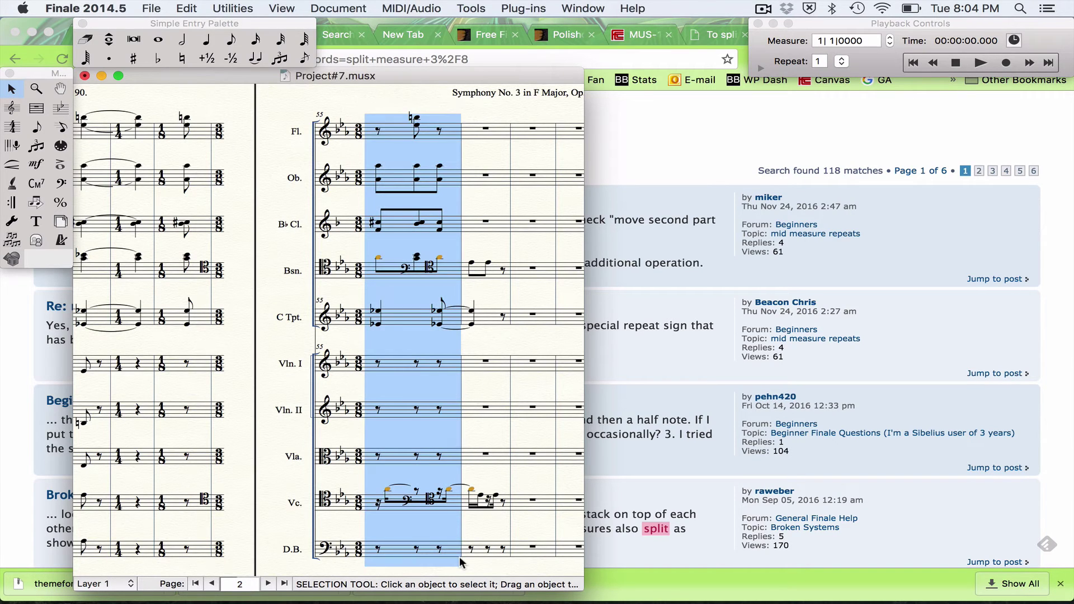
key("BackSpace")
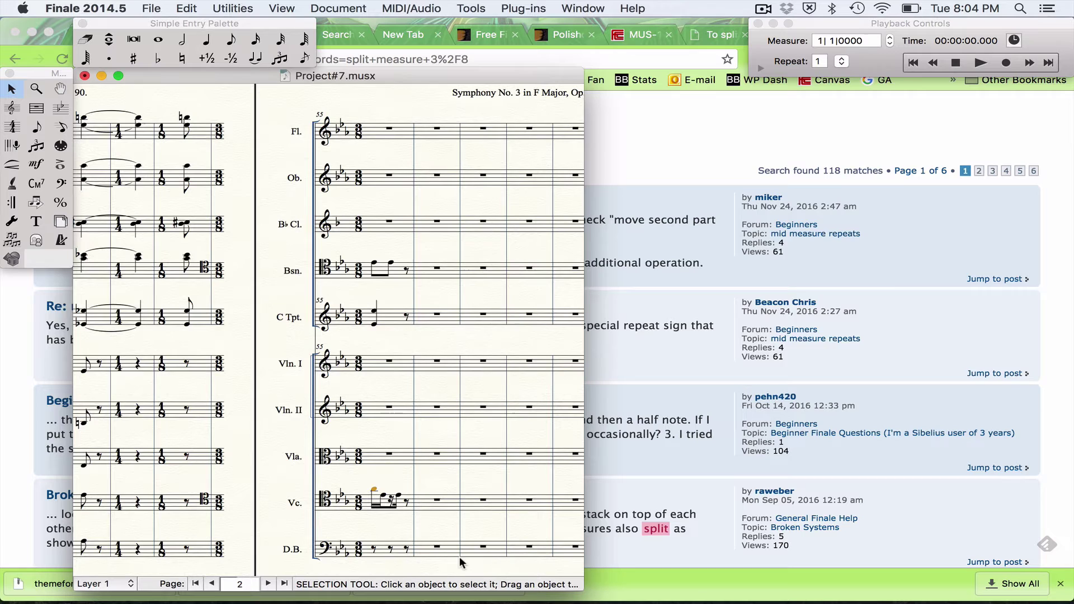
key("super+Tab")
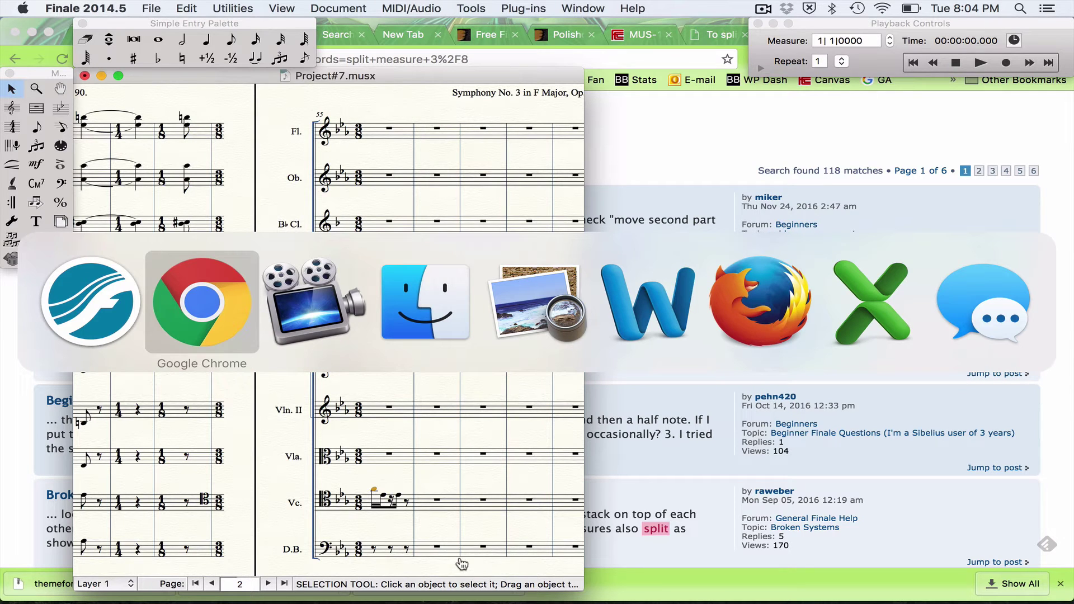
Check page 2 of the Brahms PDF in Preview, then return to the Finale score.
key("super+Tab")
key("super+Tab")
key("super+Tab")
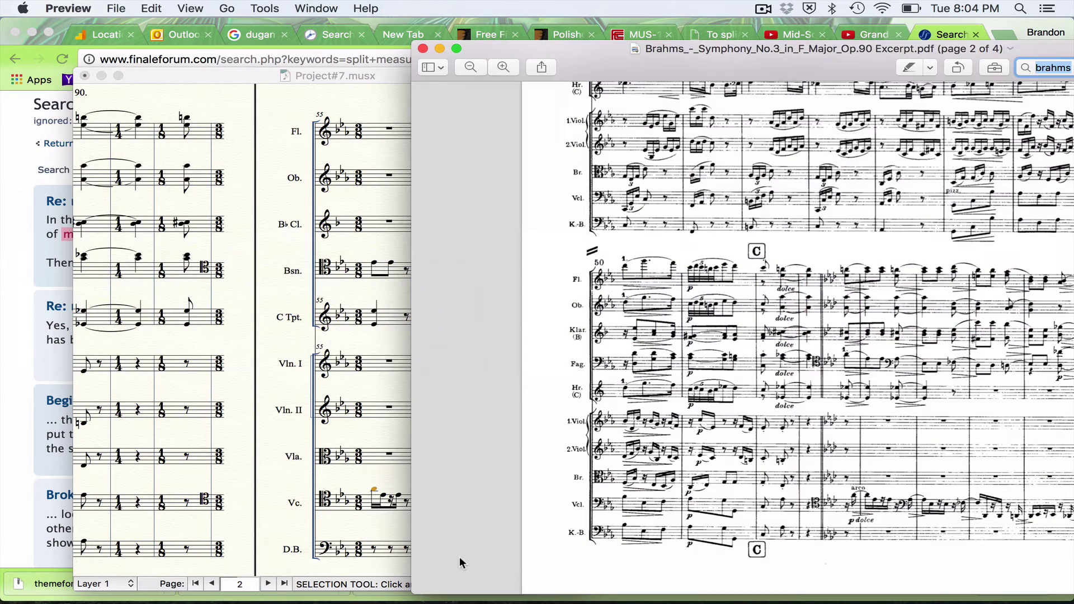
left_click(288, 233)
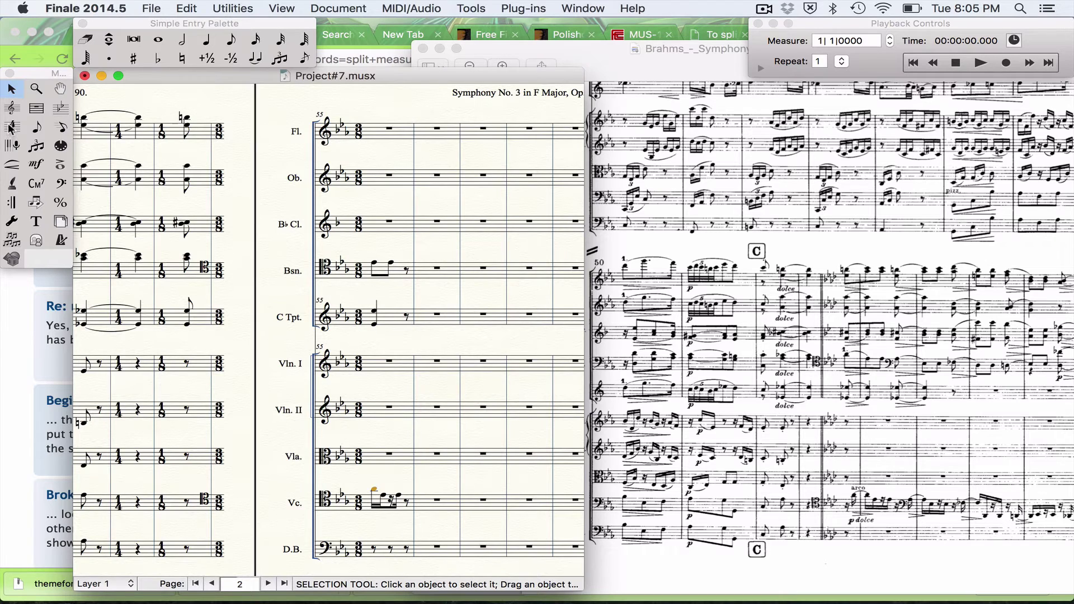
Select measures 53–54 through all ten staves and give them a double barline in Measure Attributes.
left_click(132, 138)
key("shift+Down")
key("shift+Down")
key("shift+Down")
key("shift+Down")
key("shift+Down")
key("shift+Down")
key("shift+Down")
key("shift+Down")
key("shift+Down")
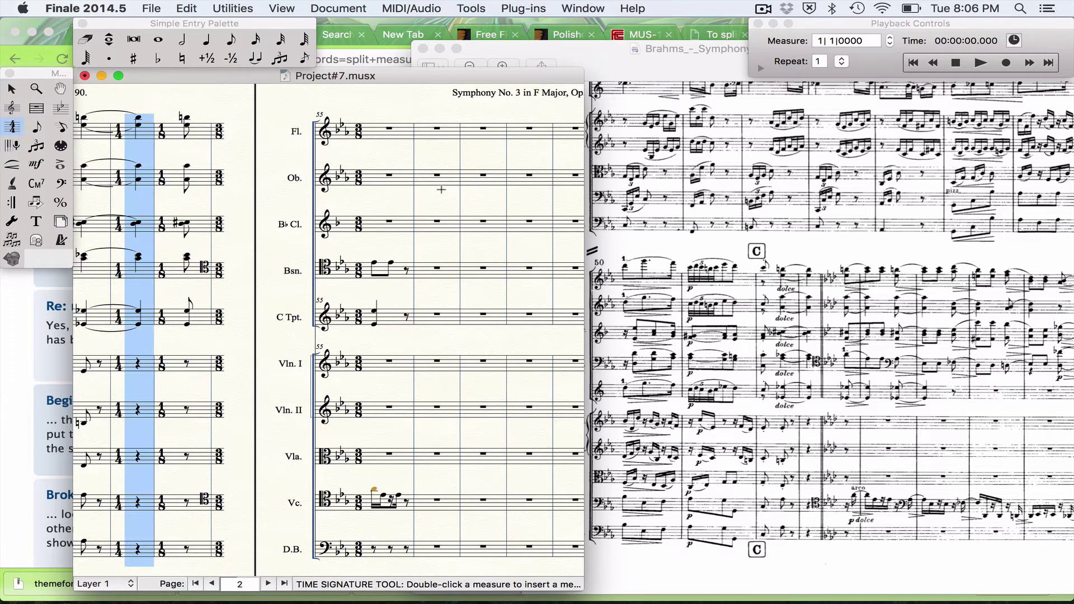
key("shift+Right")
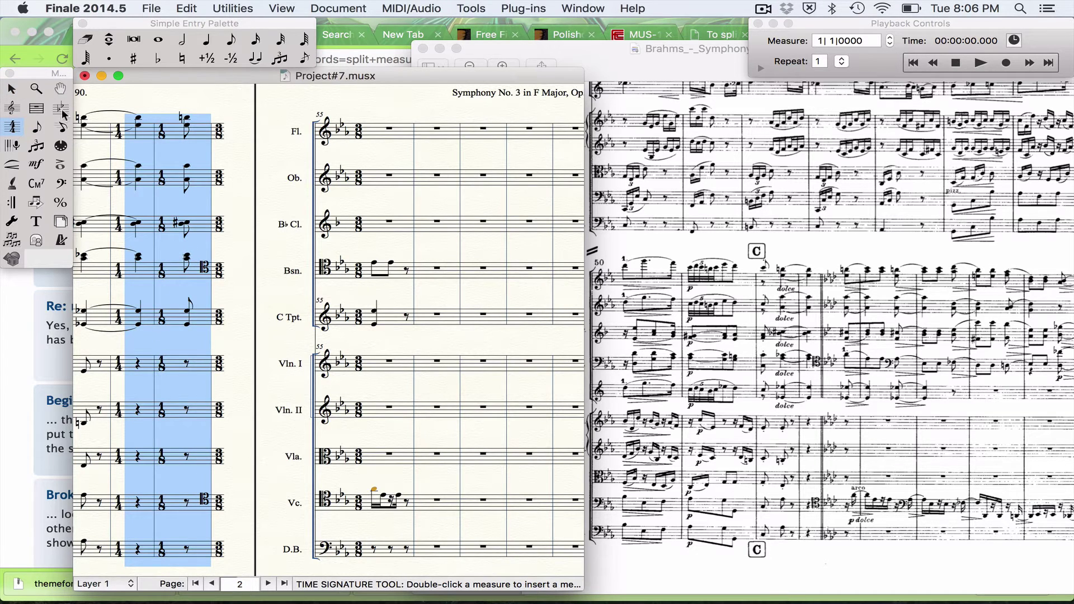
left_click(42, 109)
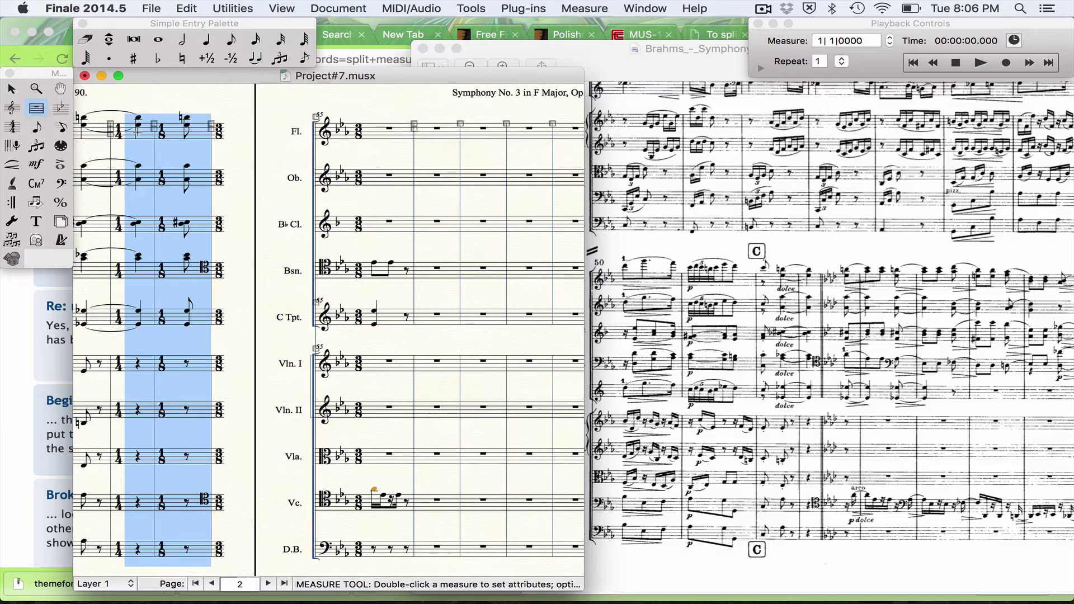
right_click(142, 130)
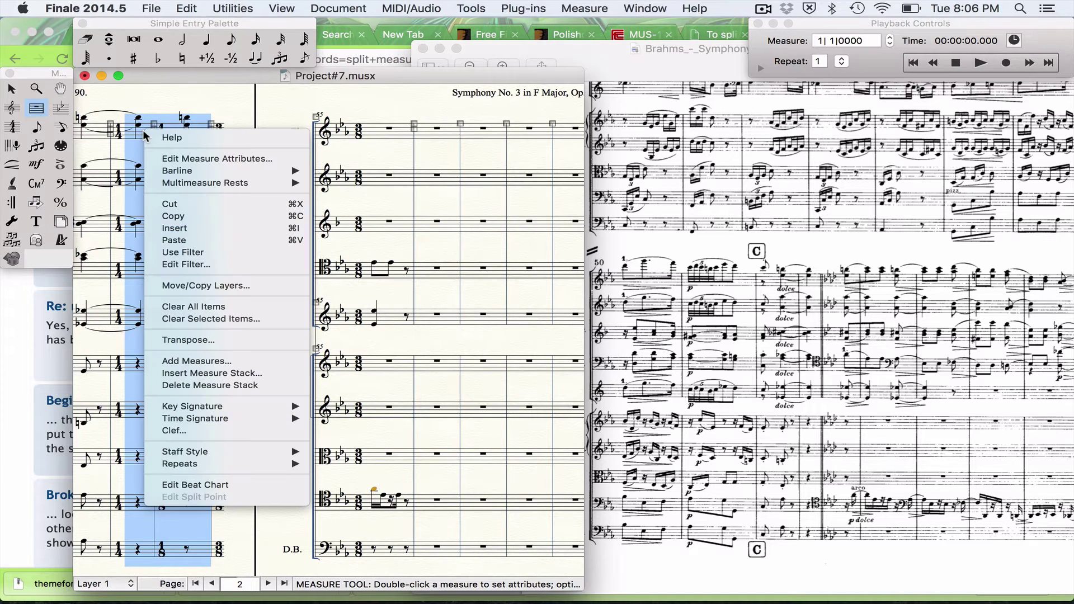
left_click(179, 158)
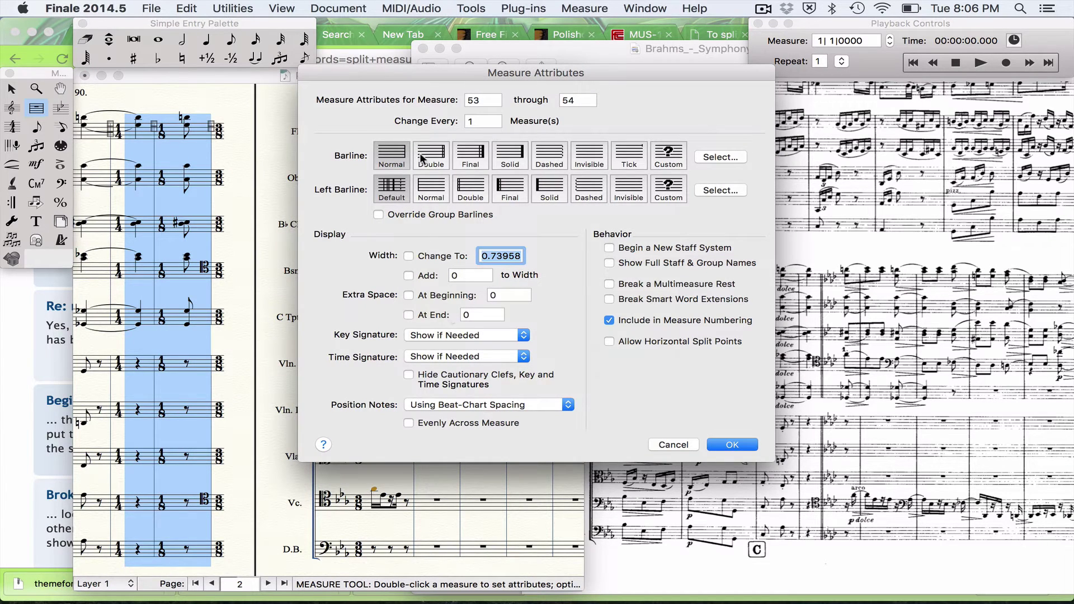
left_click(437, 159)
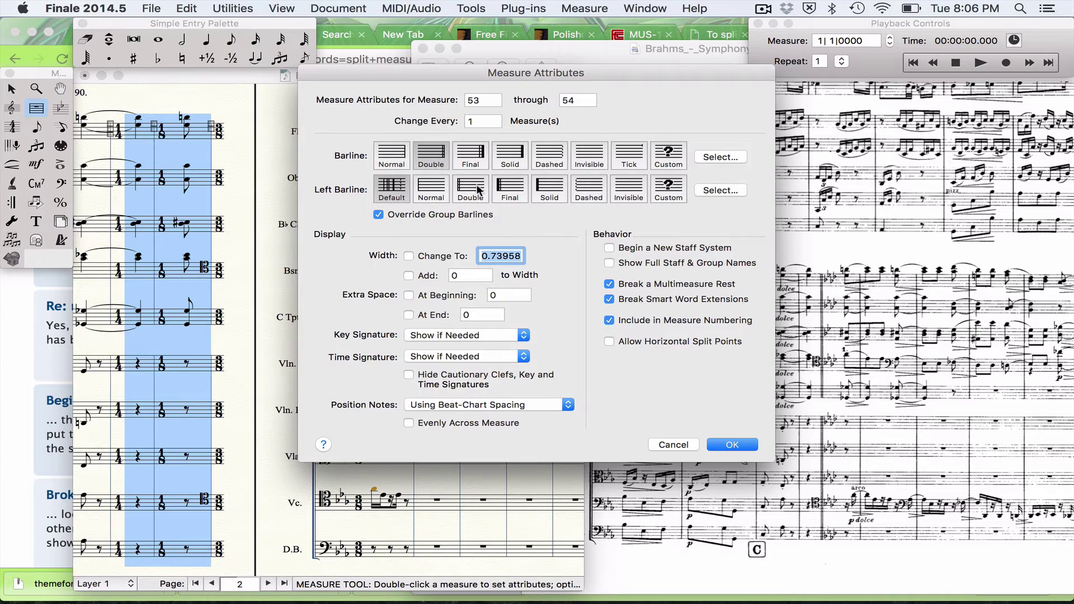
left_click(721, 445)
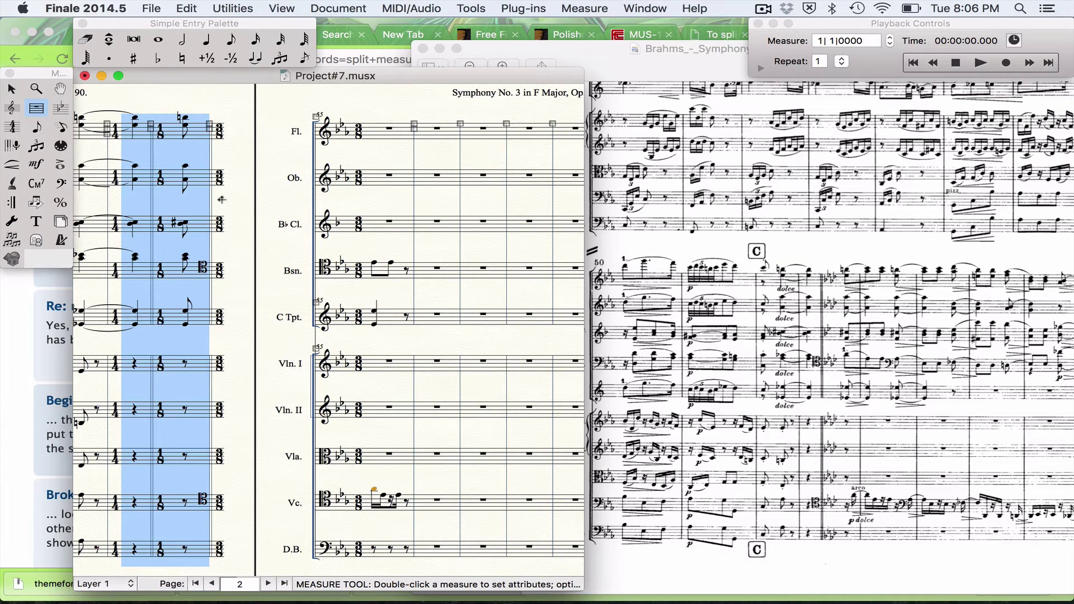
Bring up the context menu for measures 53–54 and dismiss it without changes.
right_click(138, 133)
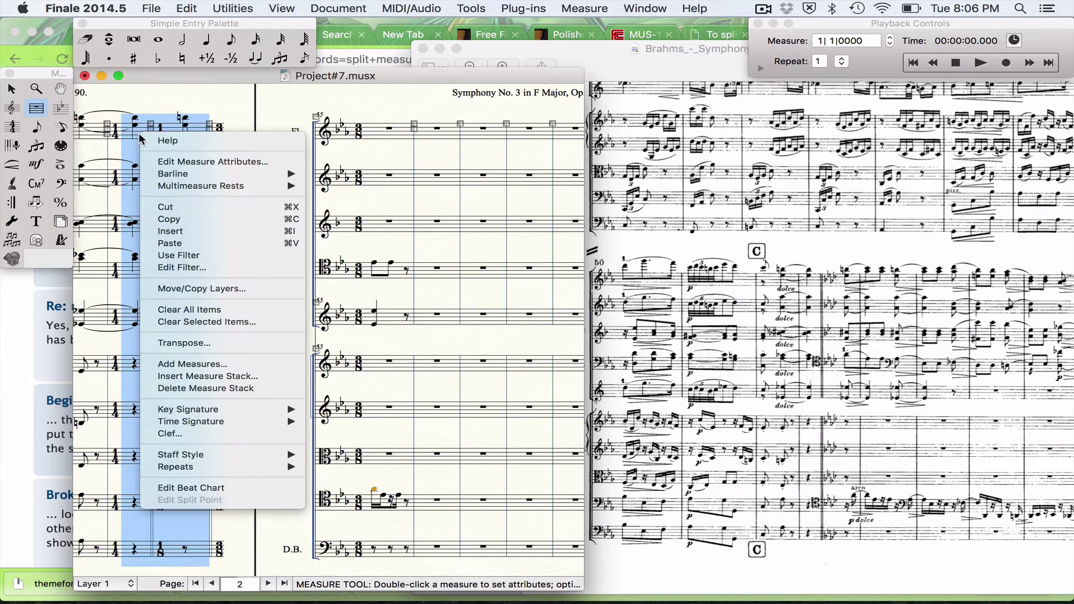
mouse_move(154, 172)
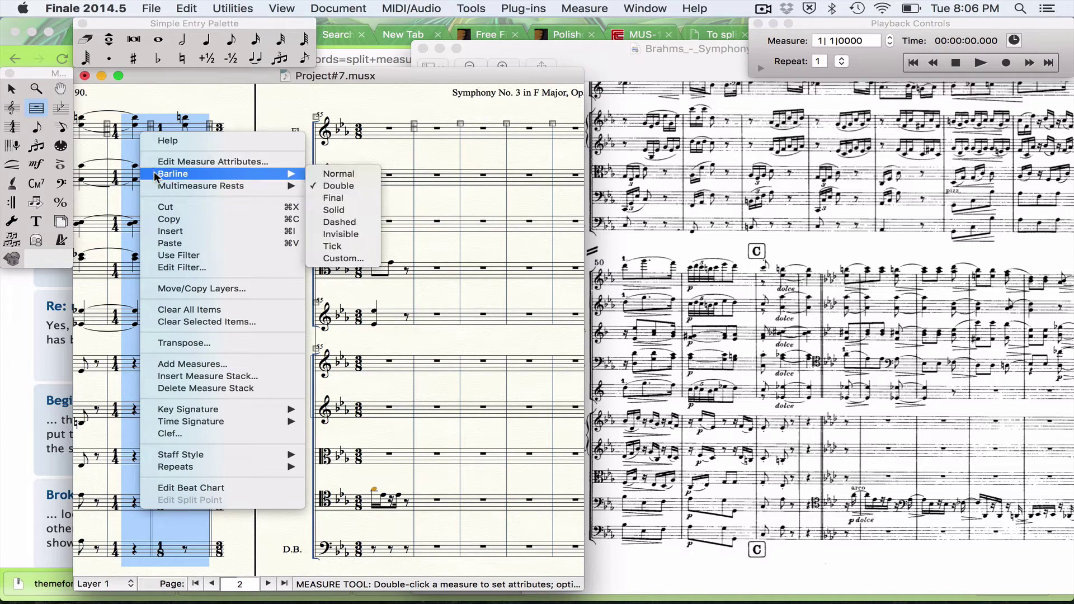
mouse_move(223, 419)
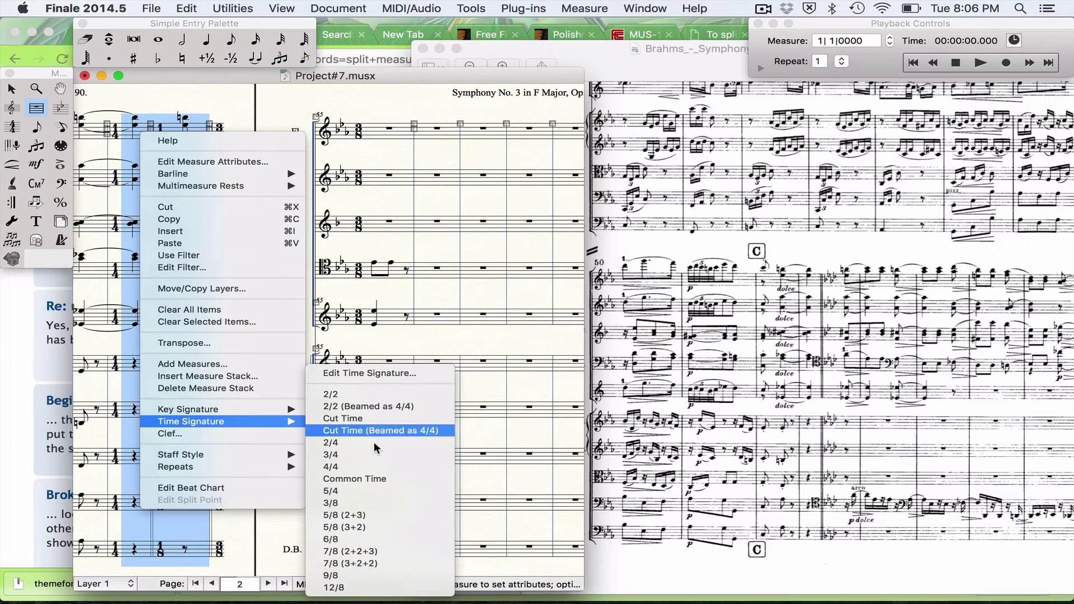
mouse_move(288, 410)
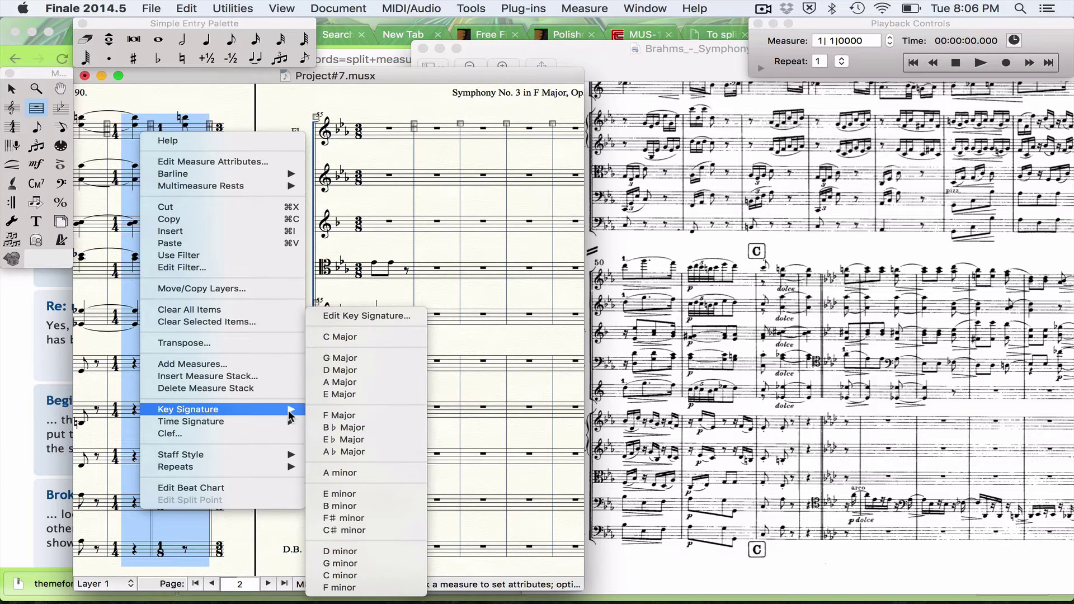
left_click(145, 120)
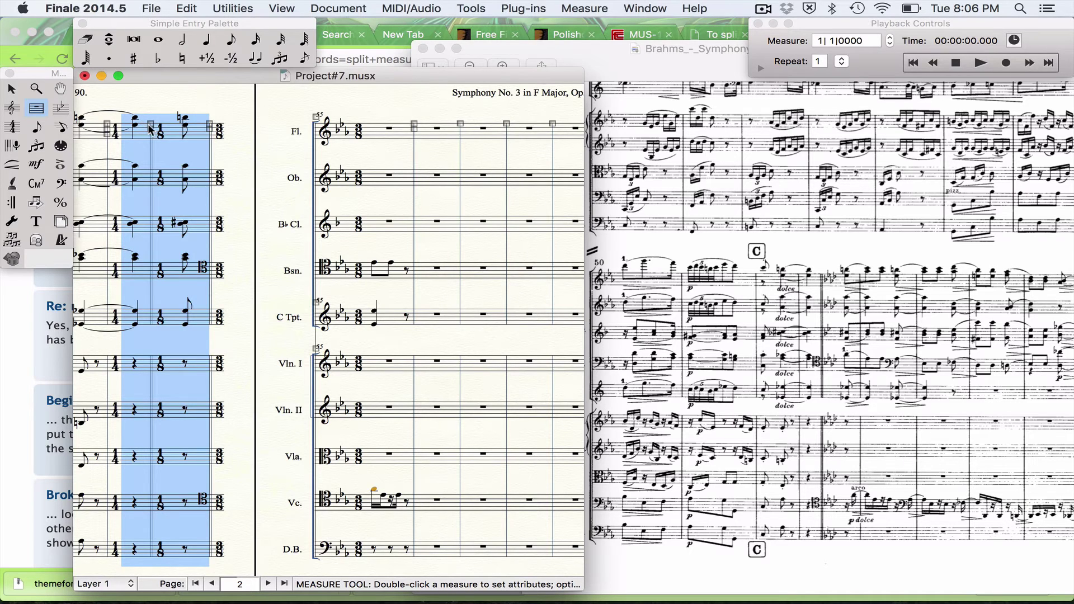
Set the Time Signature display for measures 53–54 to Always Hide in Measure Attributes.
right_click(150, 130)
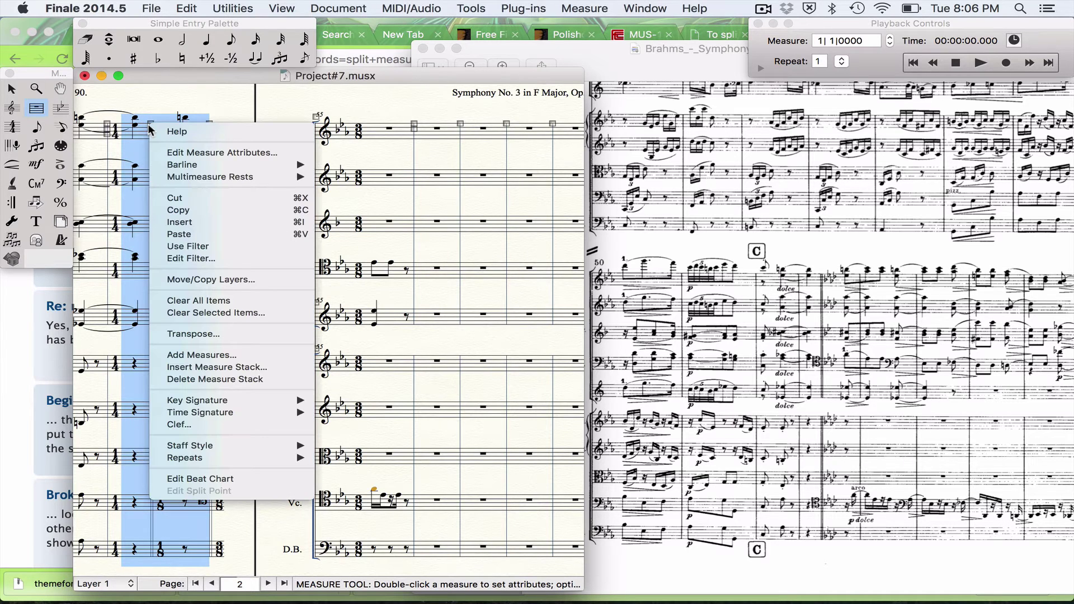
left_click(169, 152)
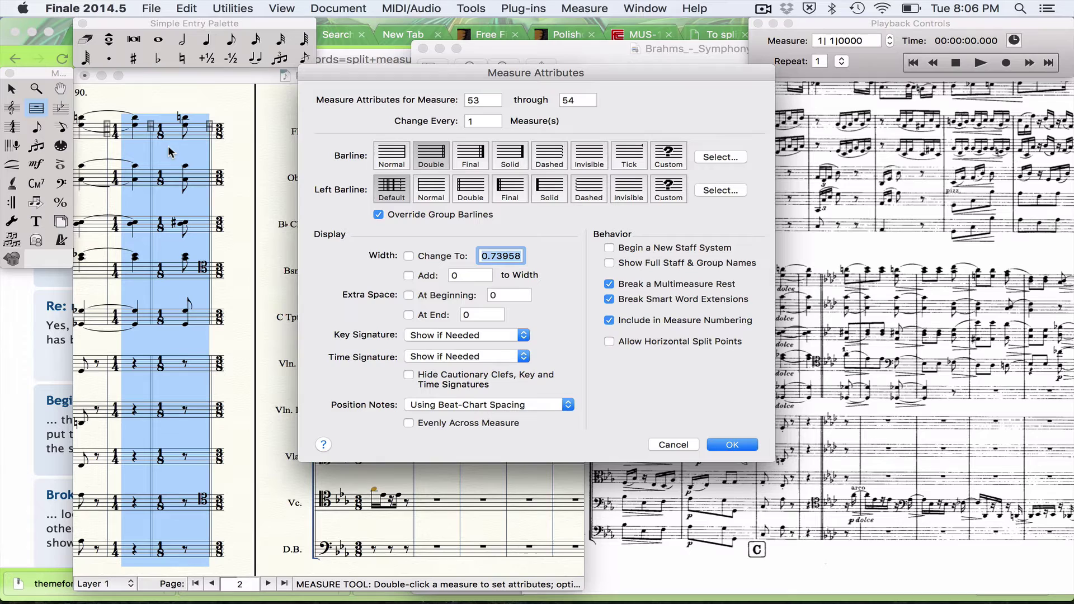
left_click(442, 358)
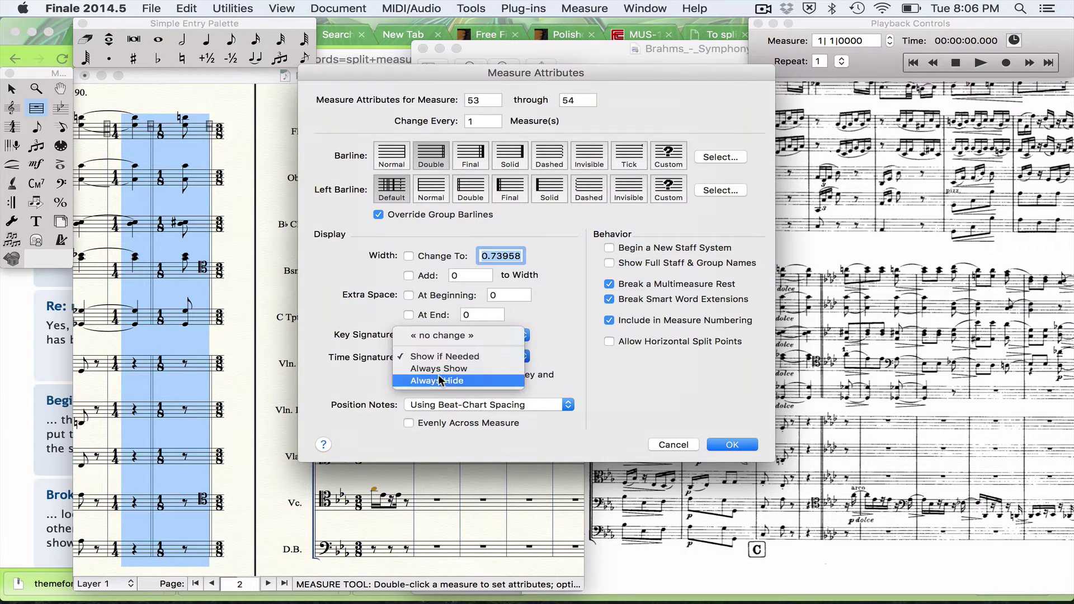
left_click(440, 381)
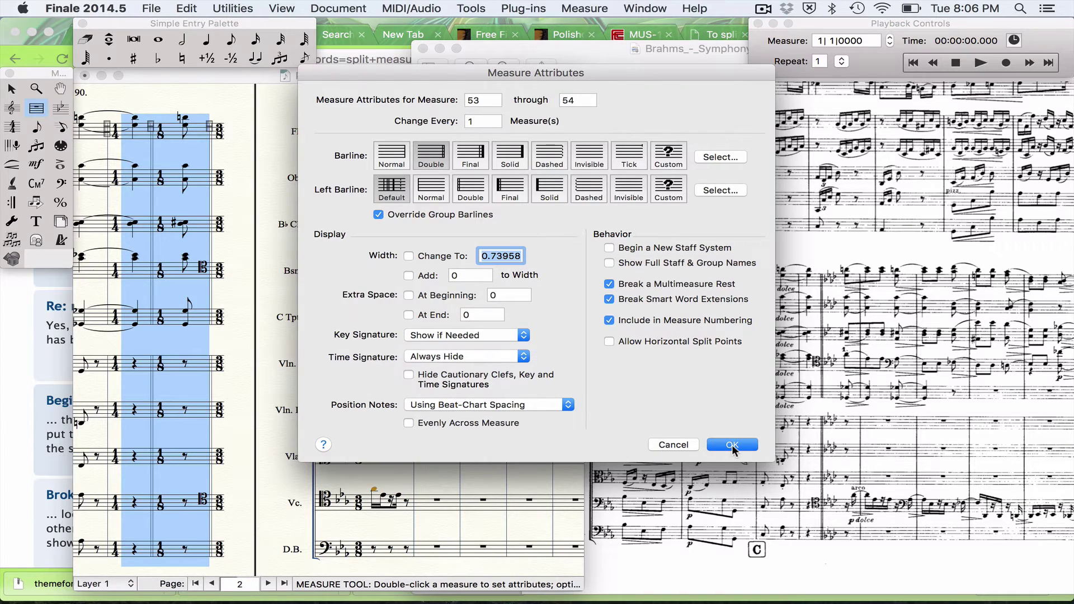
left_click(732, 445)
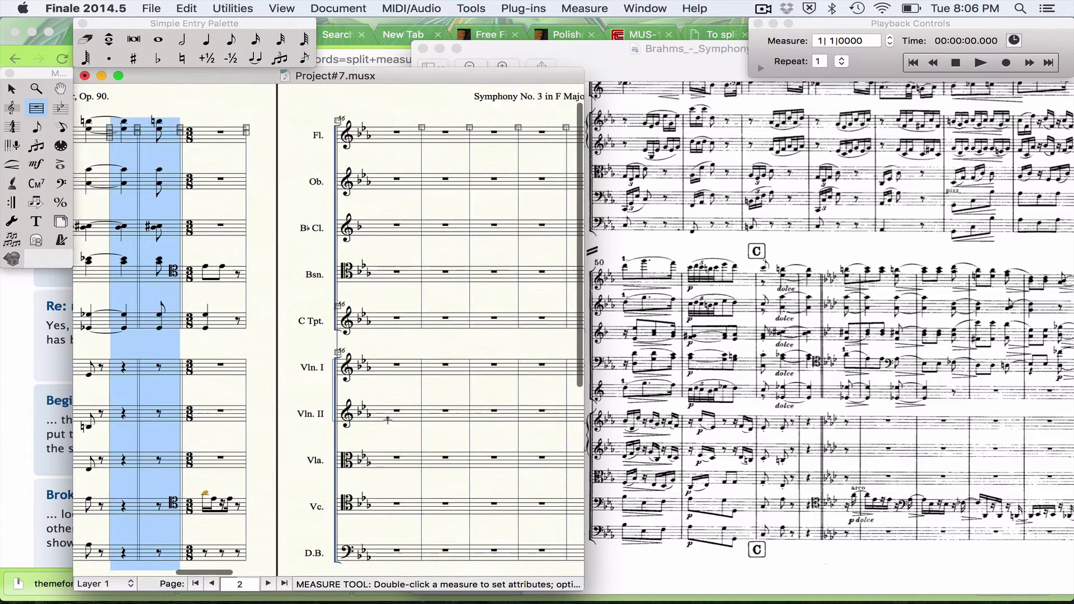
scroll(387, 420, "left", 3)
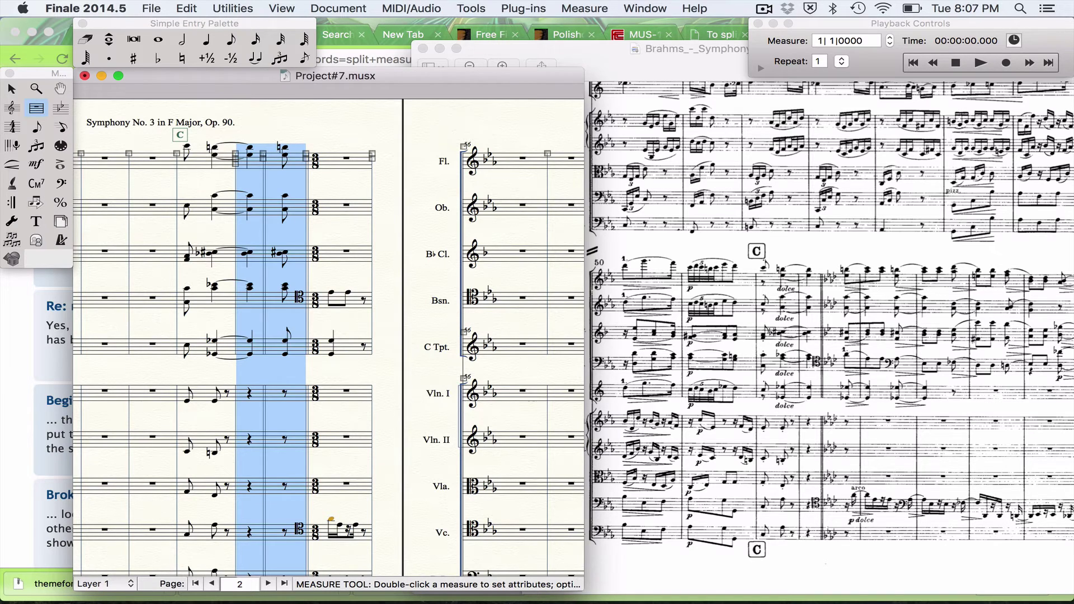
left_click(368, 291)
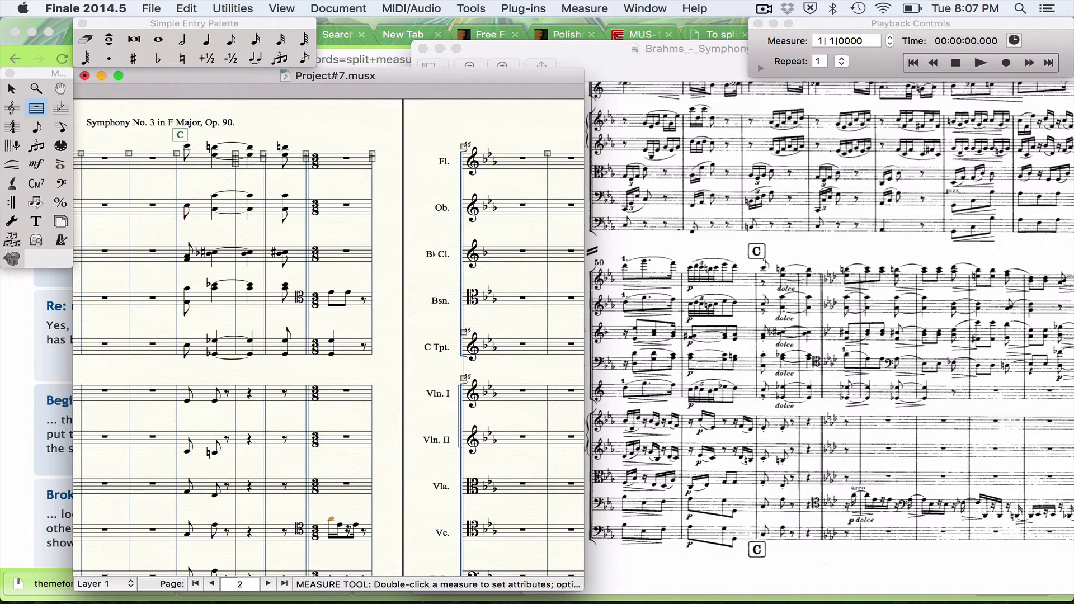
Select measure 55 from Flute down through every staff and set its Time Signature to Always Hide.
left_click(340, 152)
key("shift+Down")
key("shift+Down")
key("shift+Down")
key("shift+Down")
key("shift+Down")
key("shift+Down")
key("shift+Down")
key("shift+Down")
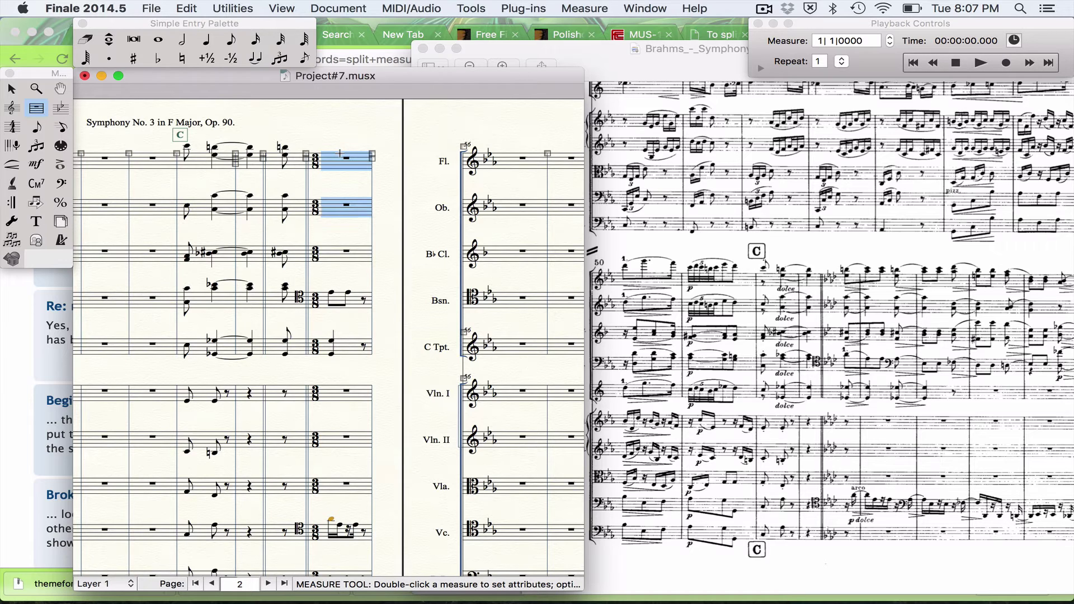
key("shift+Down")
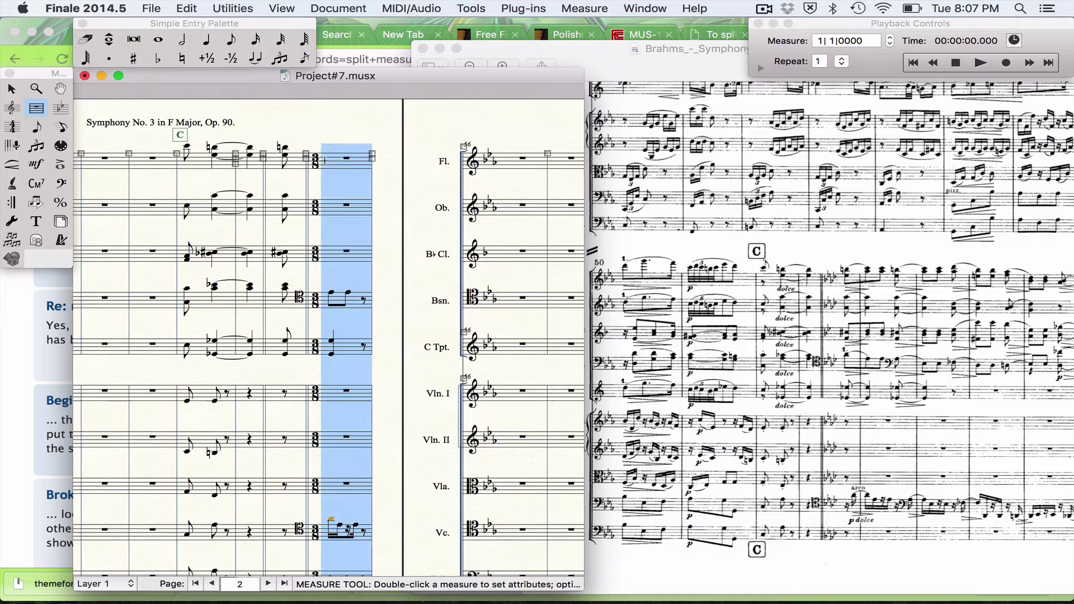
right_click(344, 160)
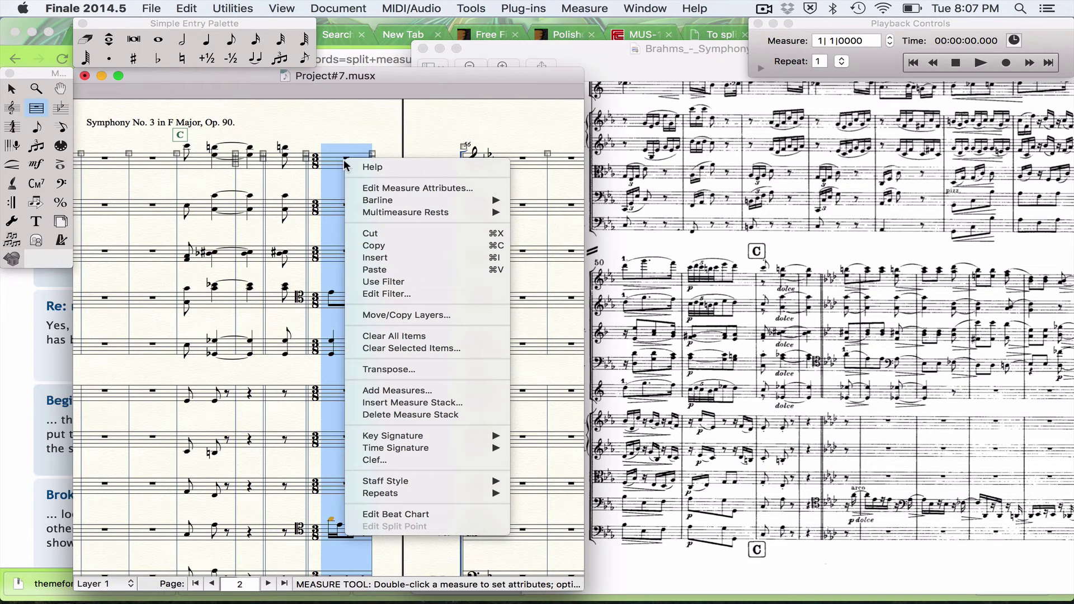
left_click(377, 188)
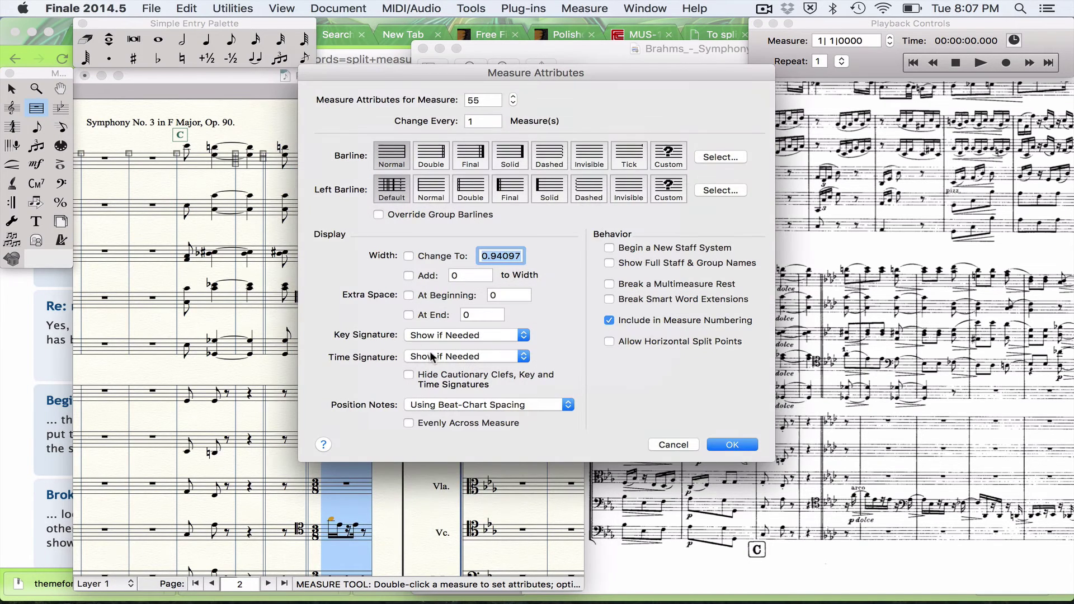
left_click(432, 357)
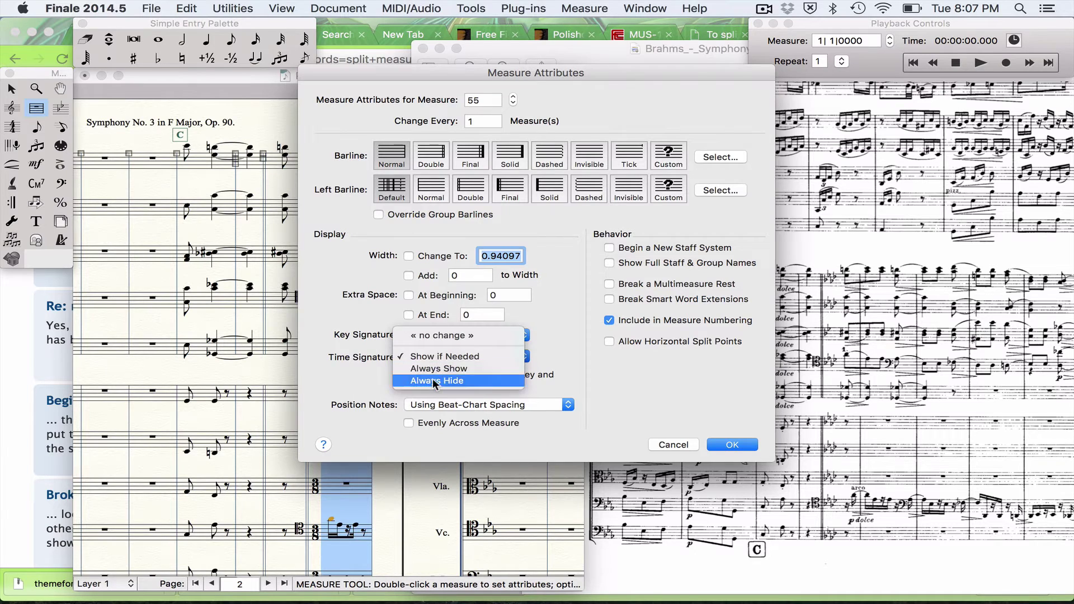
left_click(448, 380)
left_click(731, 445)
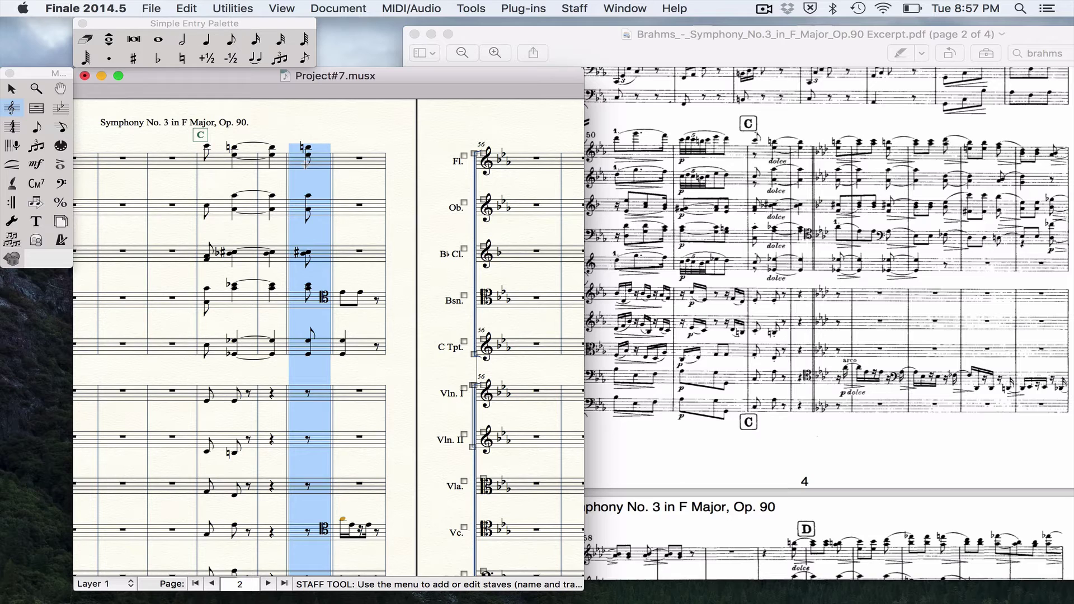
Uncheck Include in Measure Numbering for measure 54 in its Measure Attributes.
left_click(37, 108)
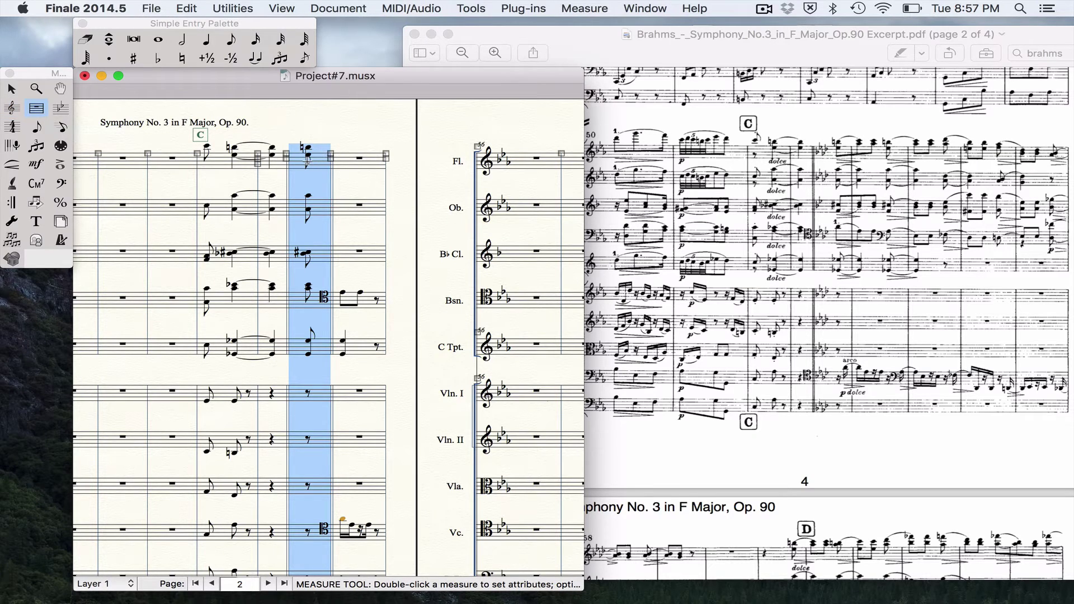
right_click(308, 160)
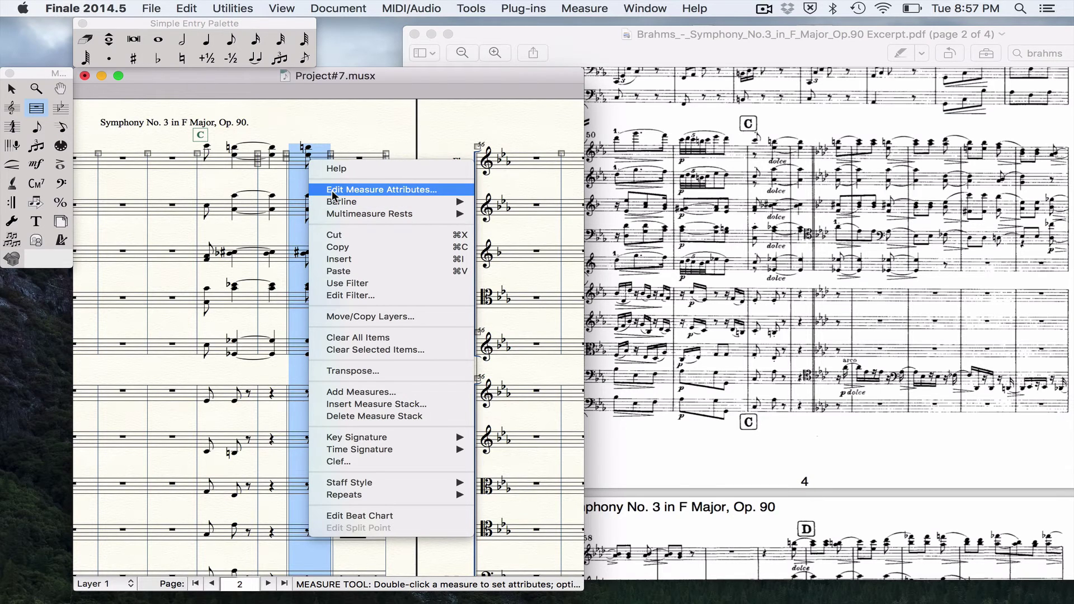
left_click(332, 190)
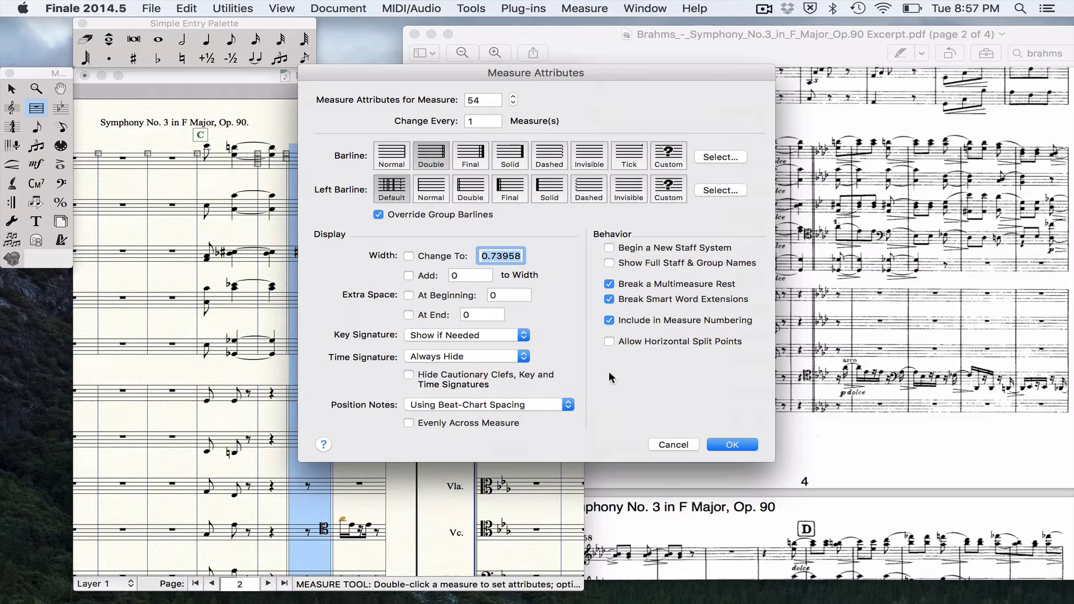
left_click(610, 321)
left_click(739, 447)
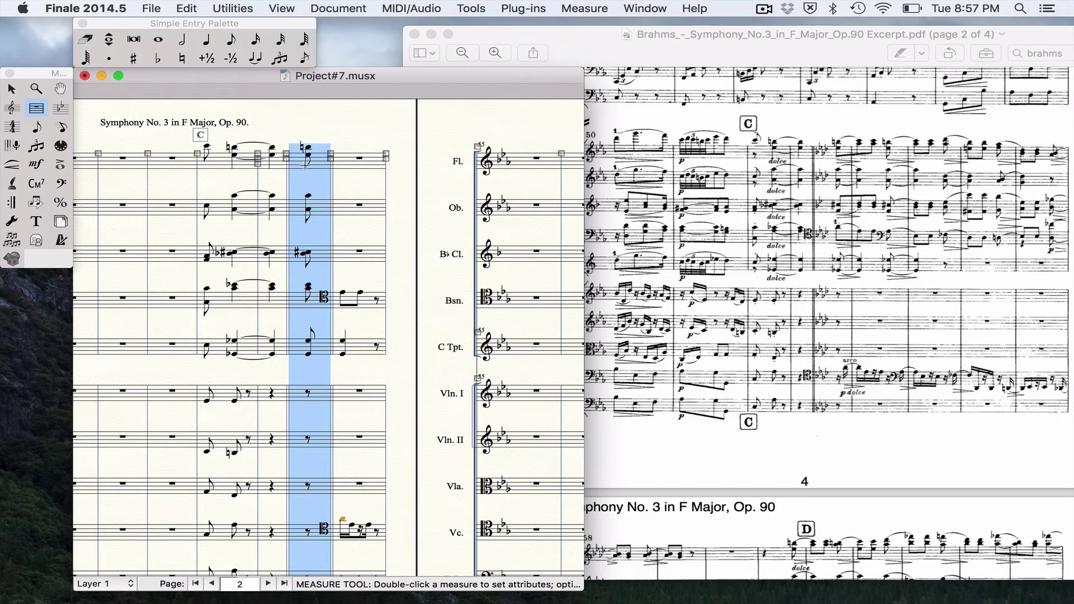
Change the selected measure's barline to Normal from the context menu.
right_click(314, 163)
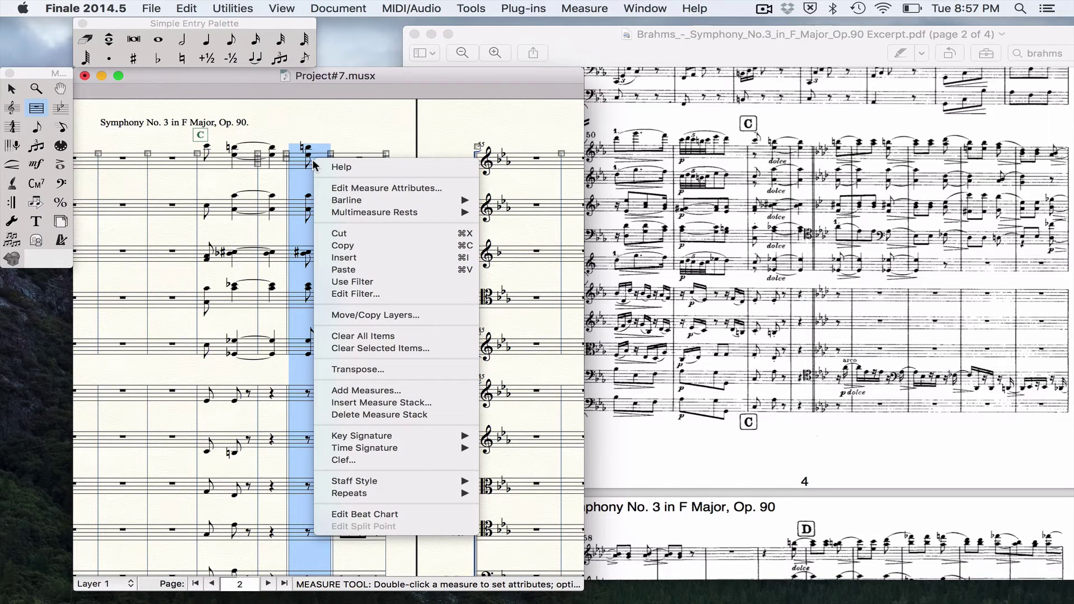
mouse_move(447, 200)
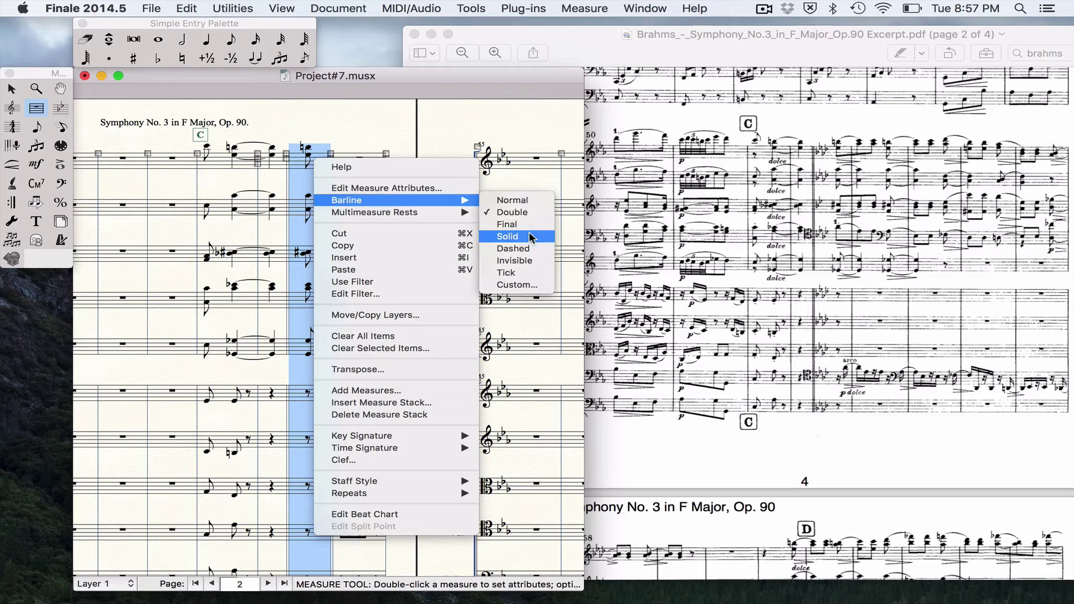
left_click(512, 202)
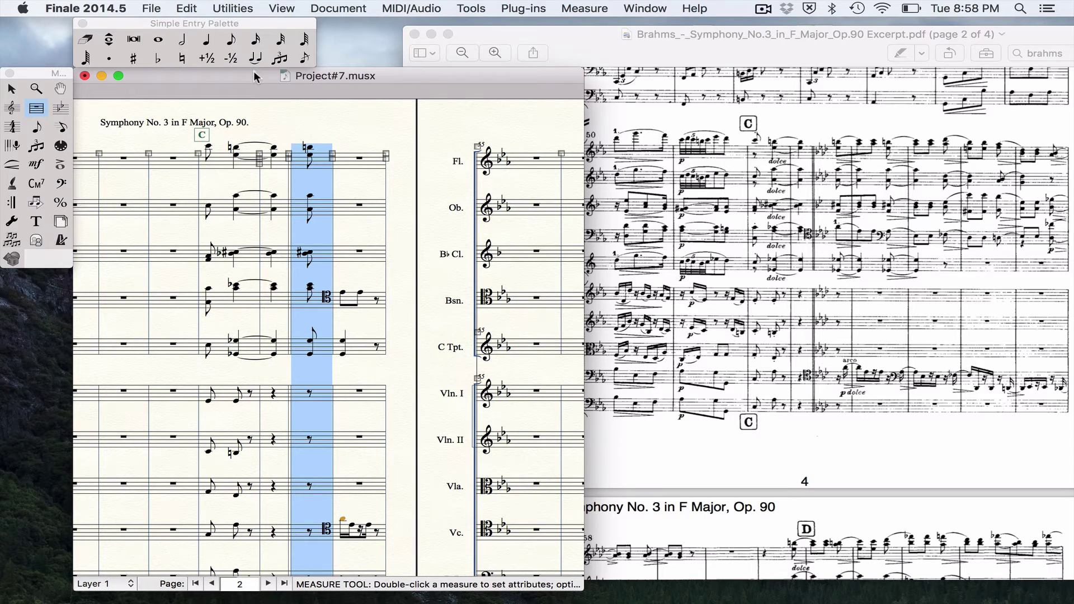
Open the Flute part for editing via Document > Edit Part.
left_click(333, 7)
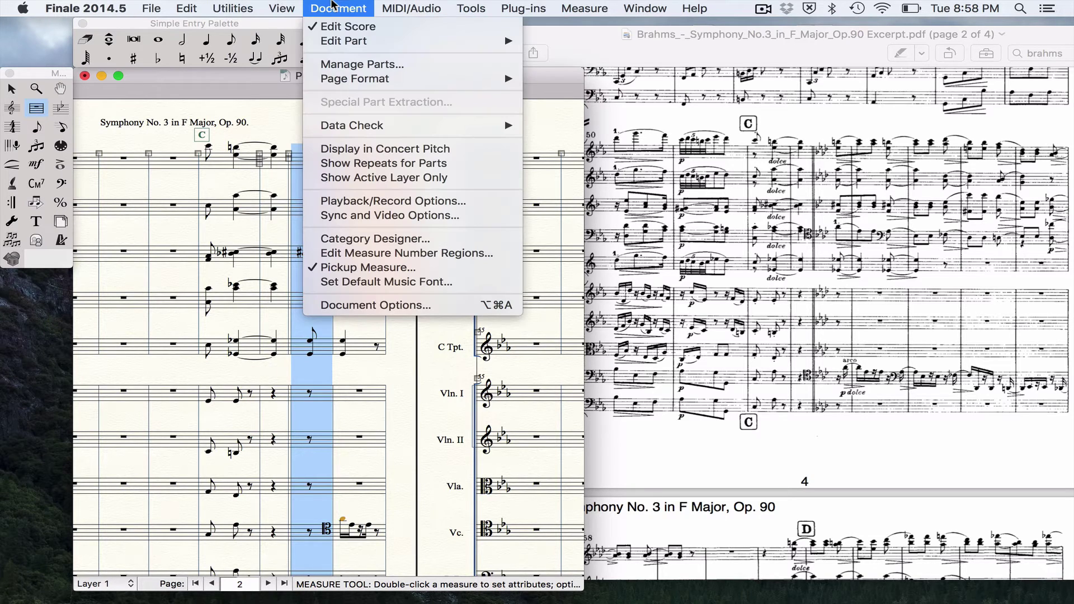
mouse_move(343, 42)
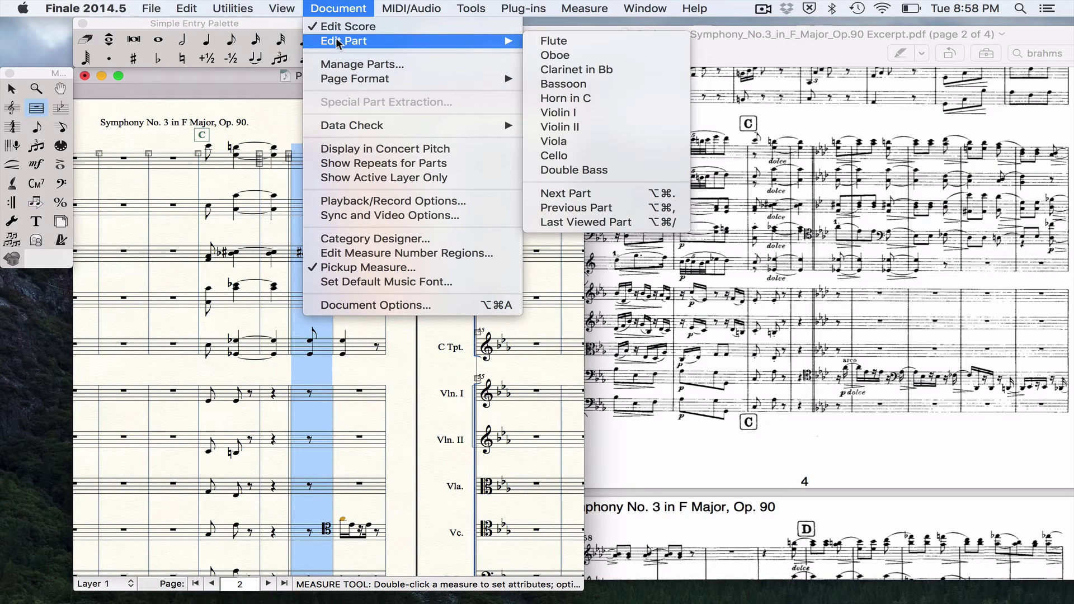
left_click(568, 40)
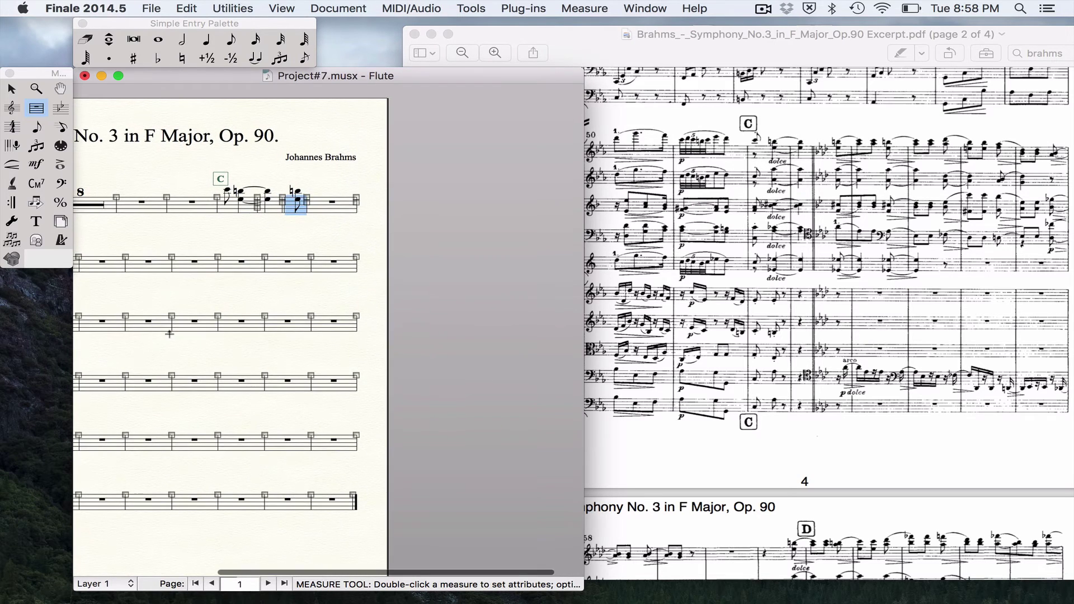
scroll(170, 334, "left", 5)
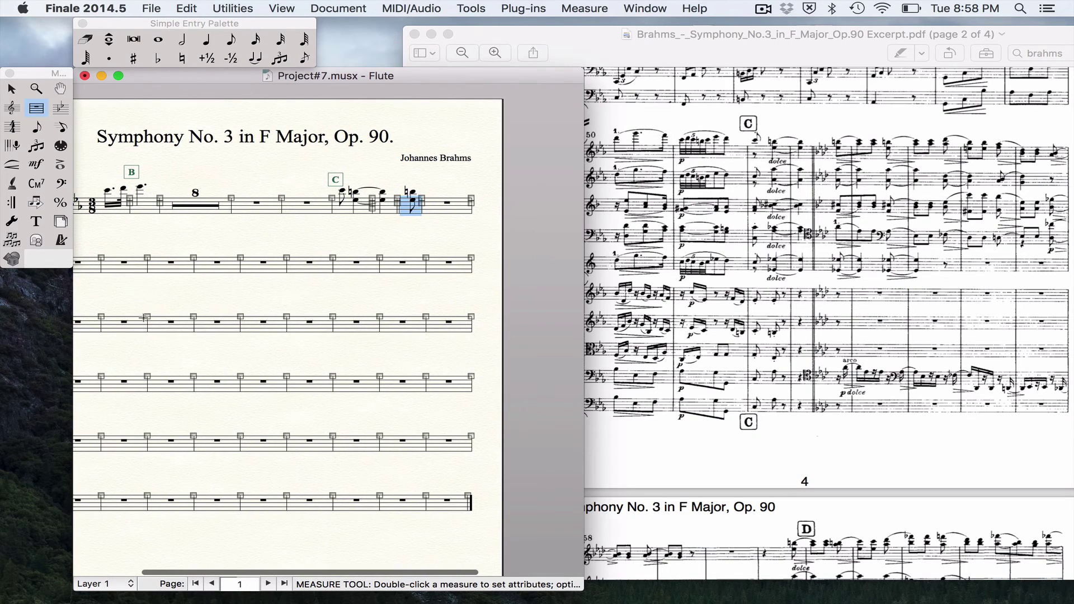
Combine the rest measures on the Flute part's third staff into a multimeasure rest.
left_click(146, 318)
left_click(447, 321, "shift")
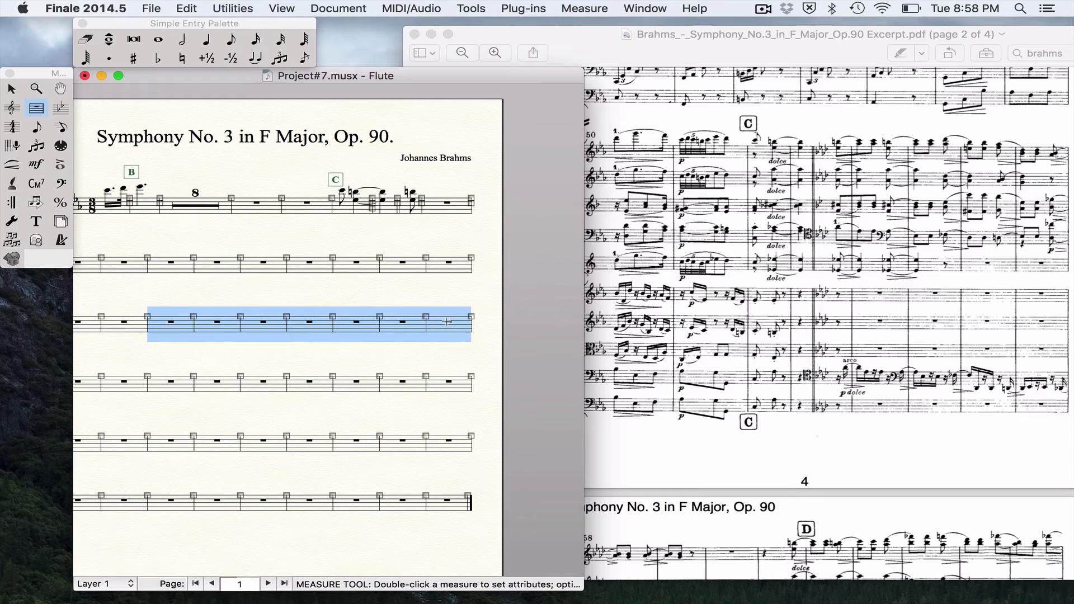
right_click(447, 321)
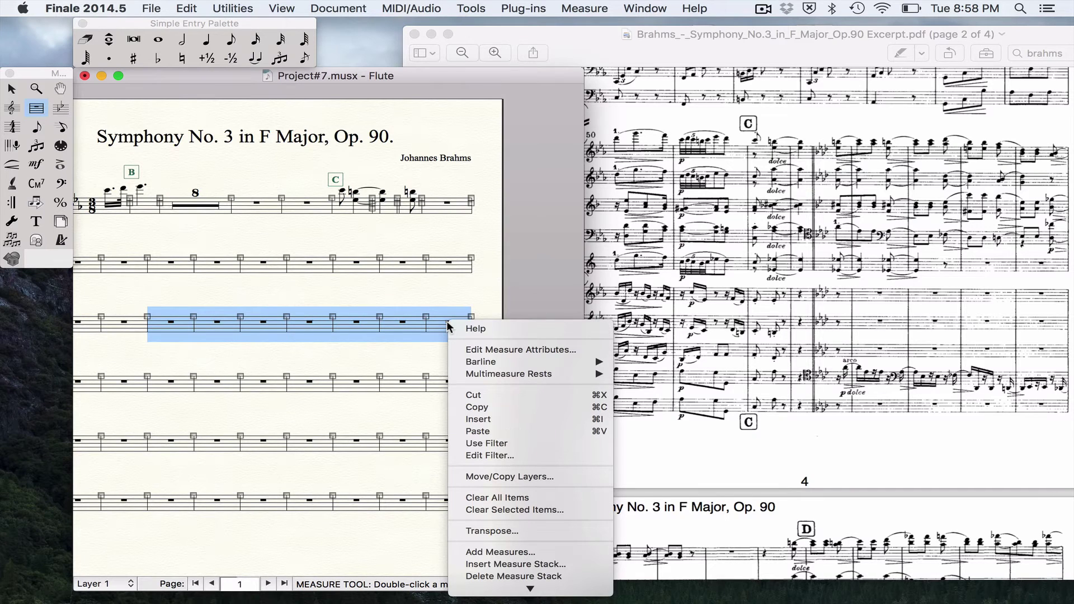
mouse_move(506, 373)
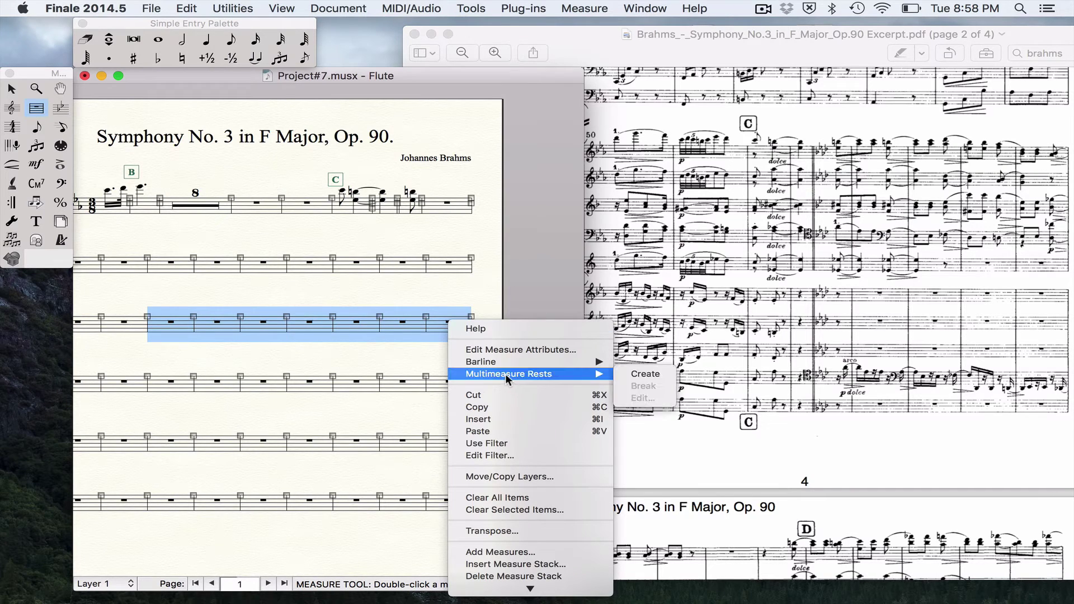
left_click(633, 377)
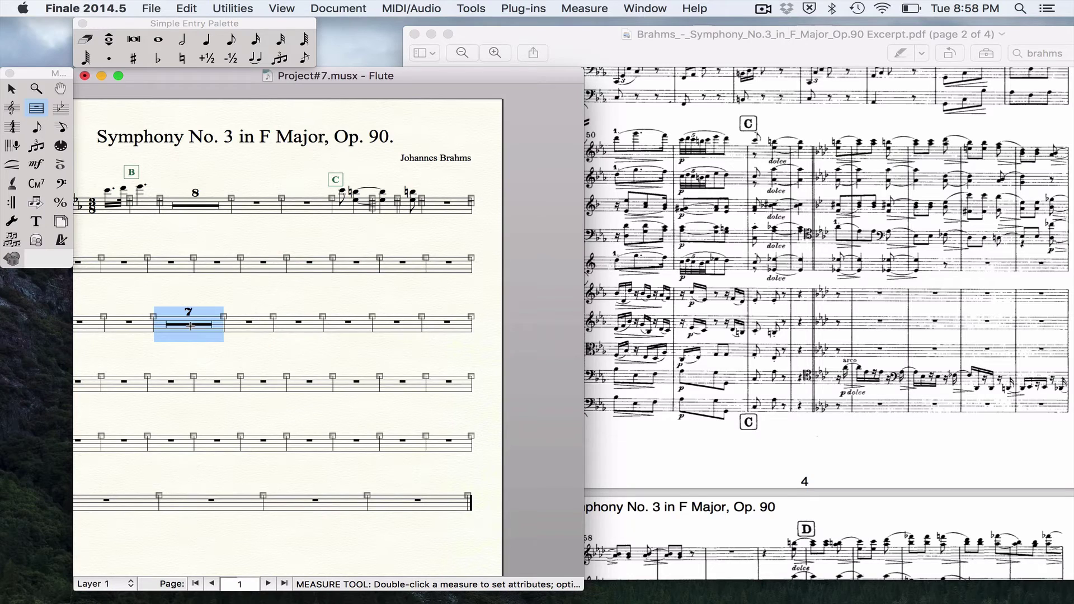
Break that multimeasure rest back into individual rest measures.
right_click(190, 326)
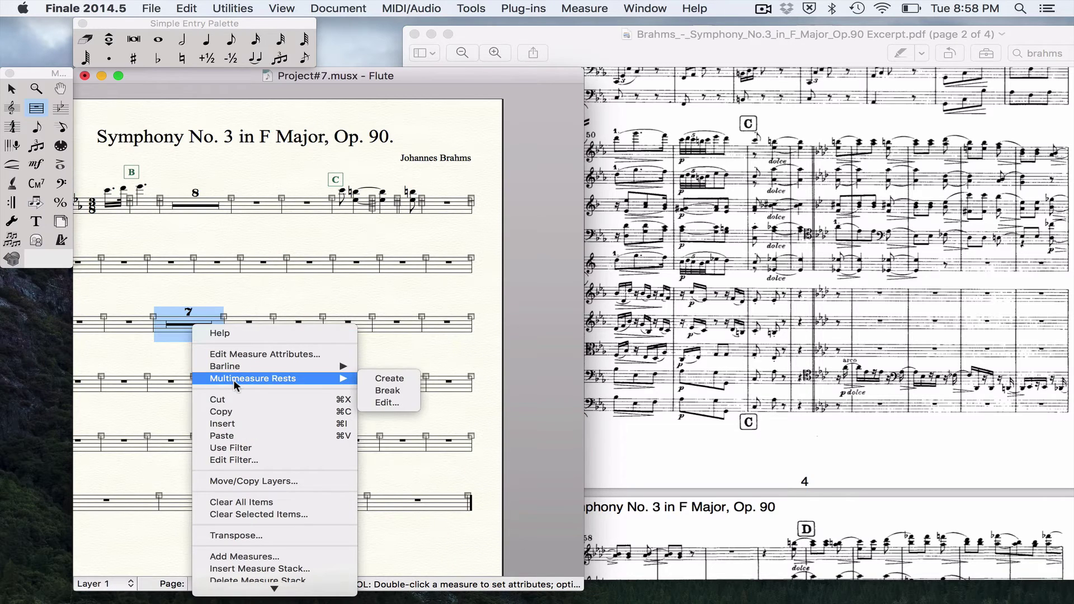
mouse_move(349, 380)
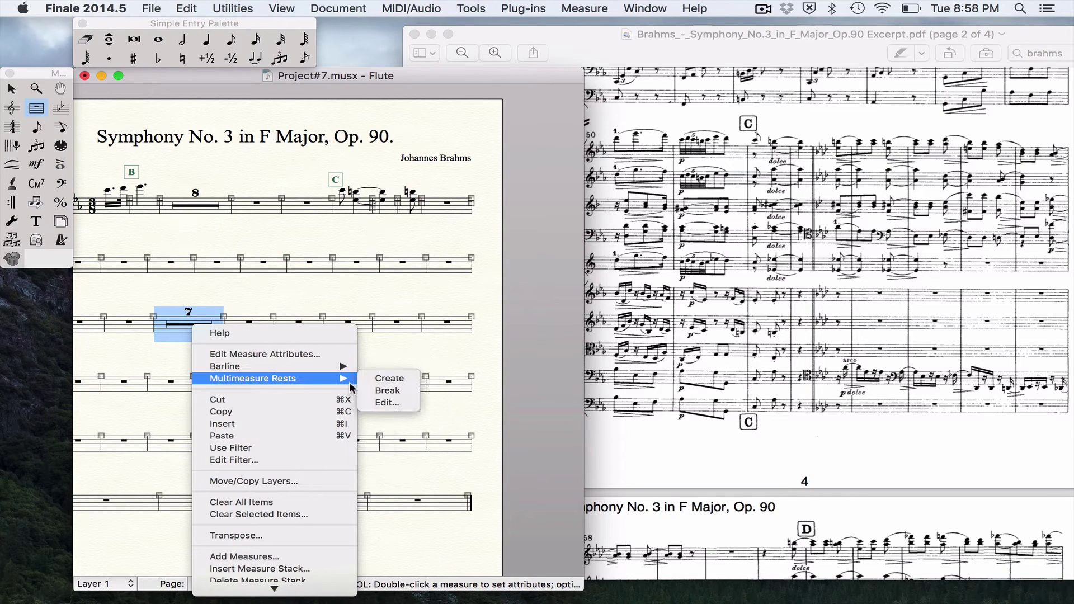
left_click(379, 390)
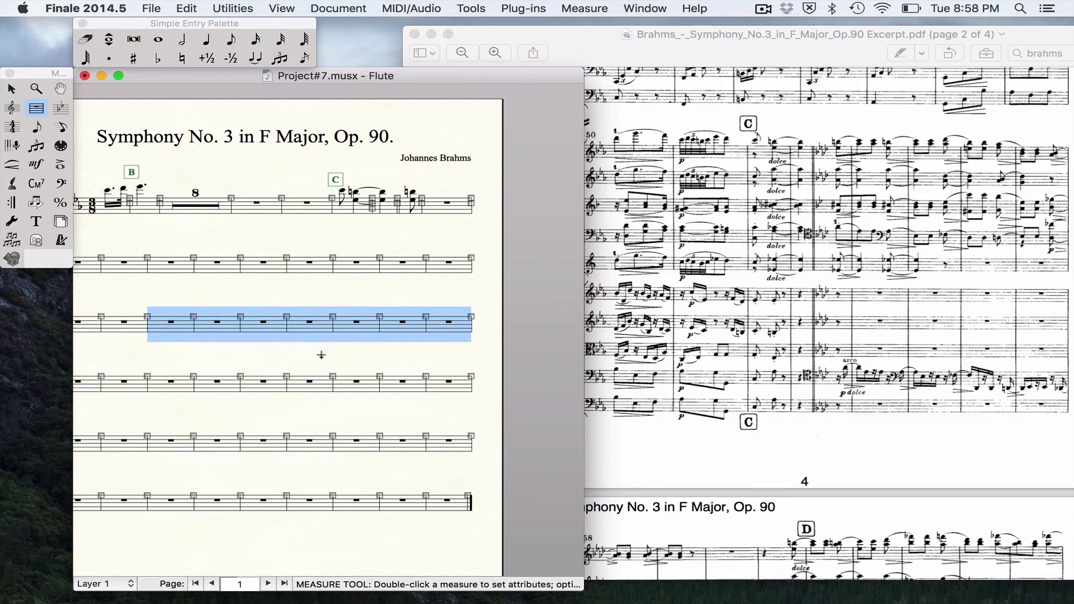
scroll(321, 355, "left", 5)
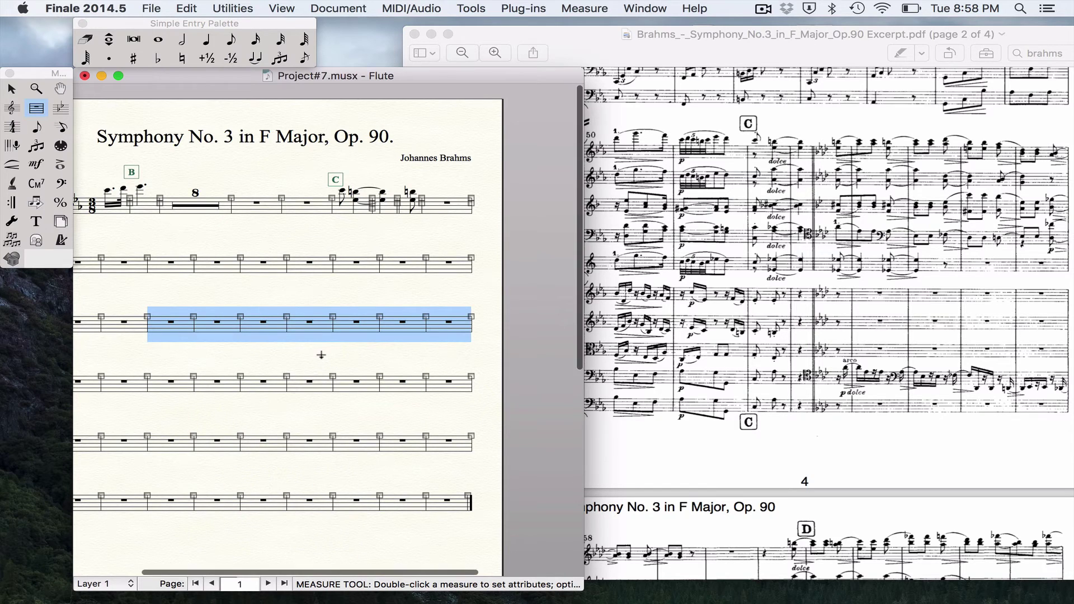
scroll(321, 355, "left", 1)
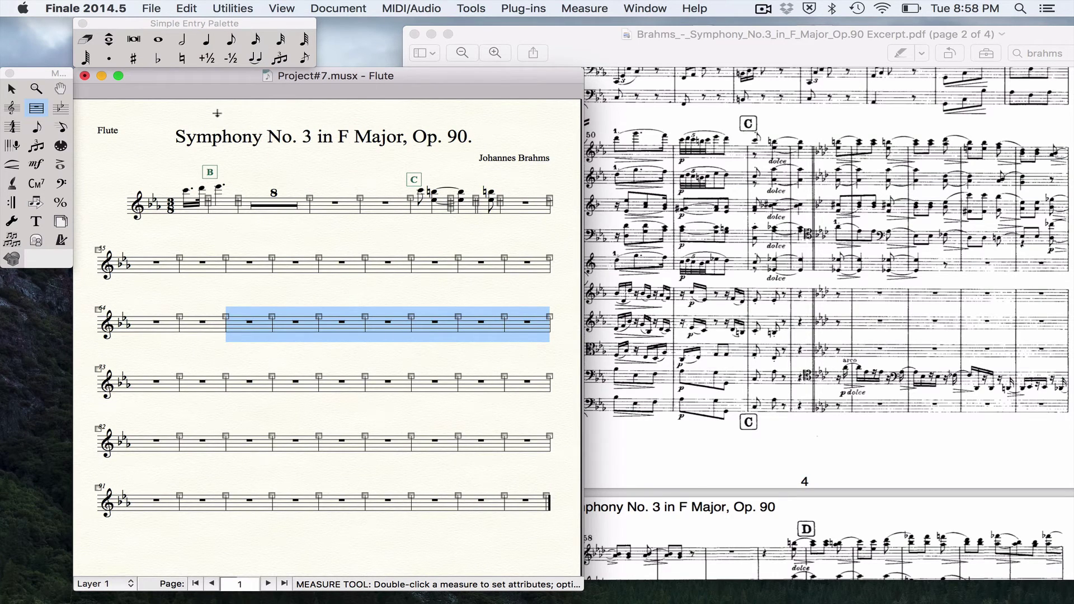
Clear the selection, switch to the full score with Document > Edit Score, and open File > Export.
left_click(184, 106)
left_click(348, 7)
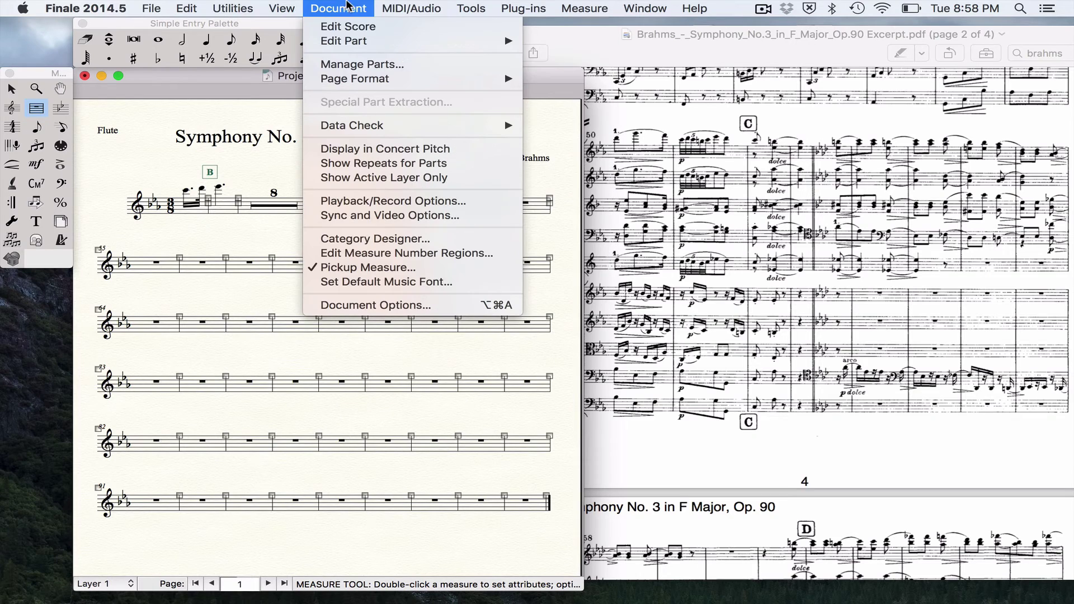
left_click(345, 25)
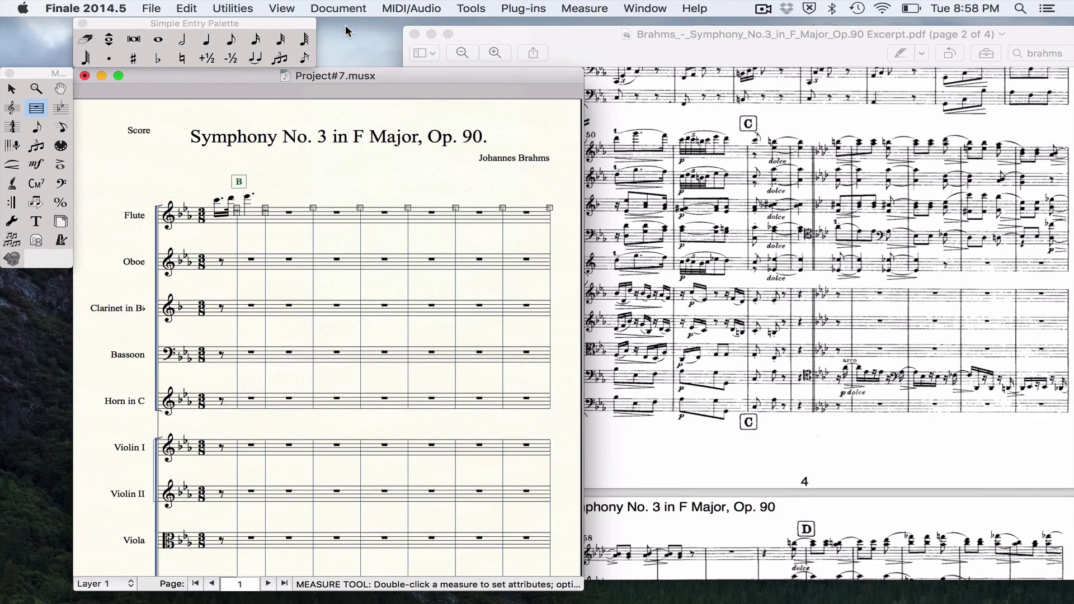
left_click(152, 8)
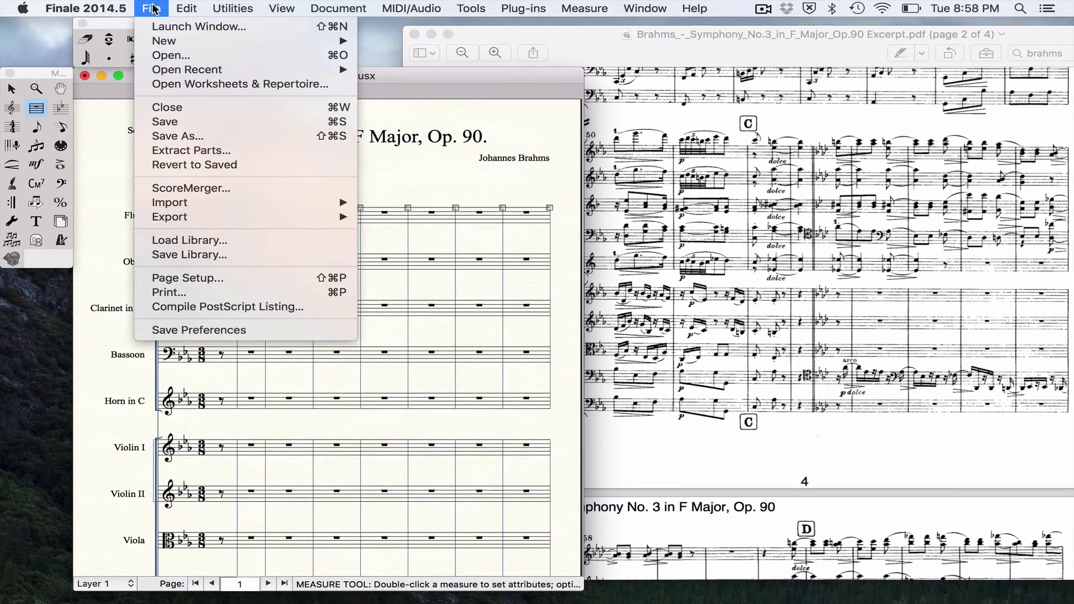
mouse_move(239, 217)
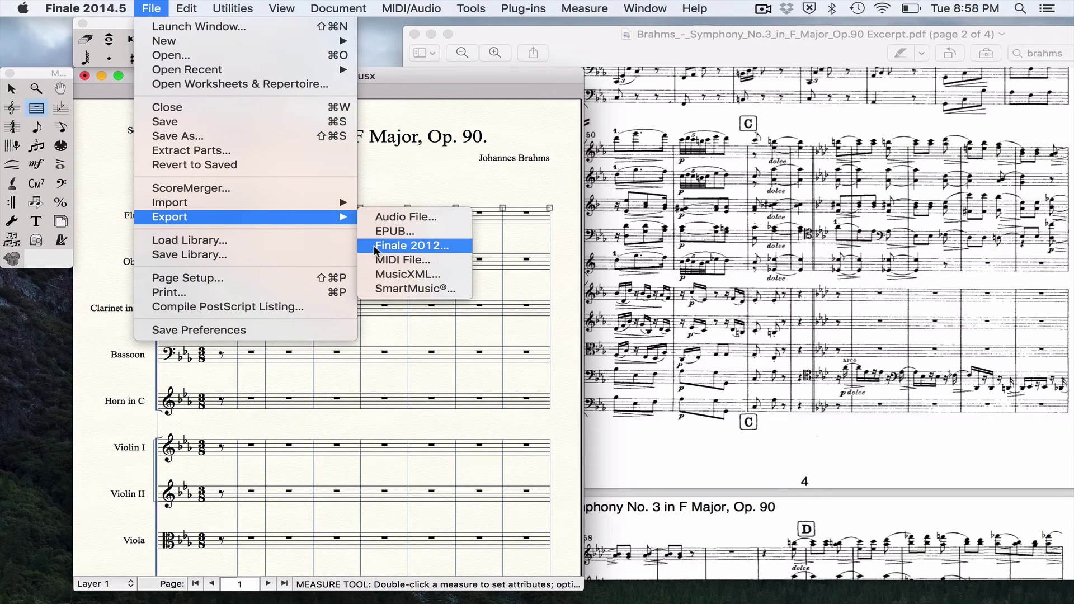
Close the export options, then check the file information in the Score Manager.
left_click(393, 176)
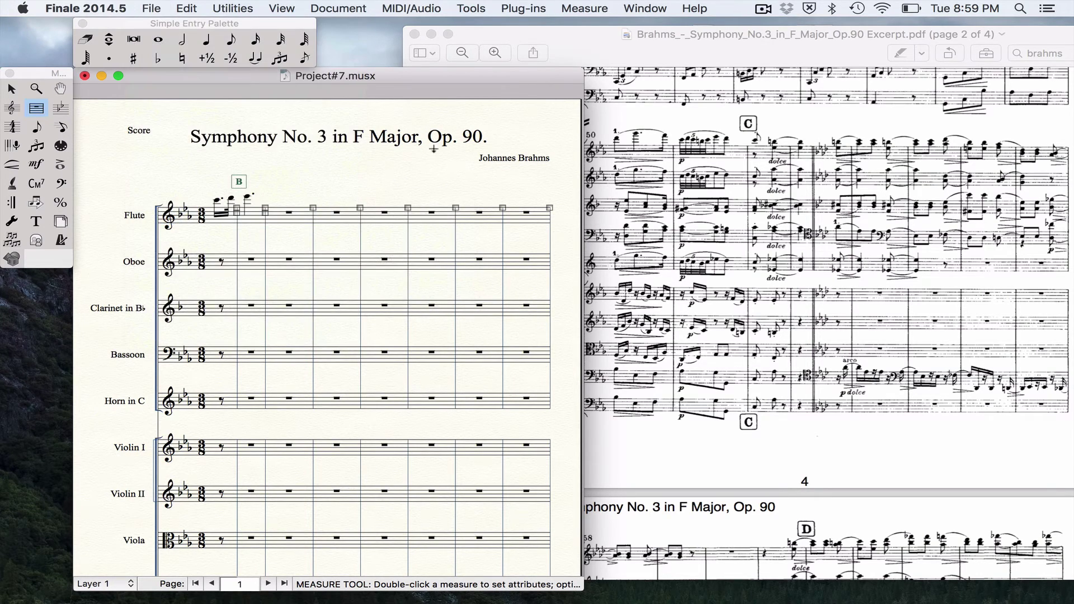
left_click(584, 8)
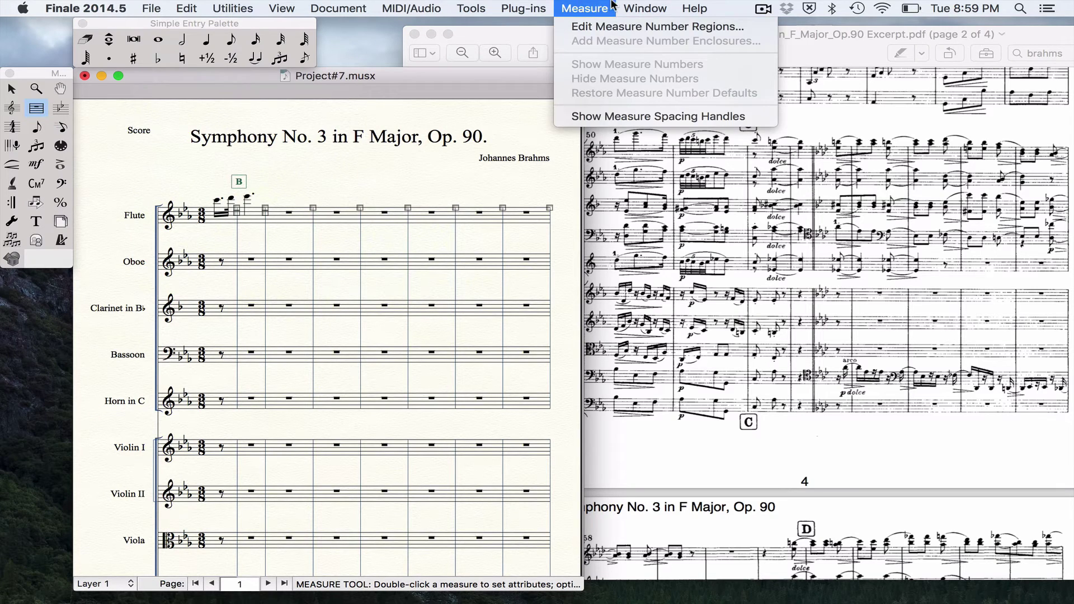
mouse_move(632, 4)
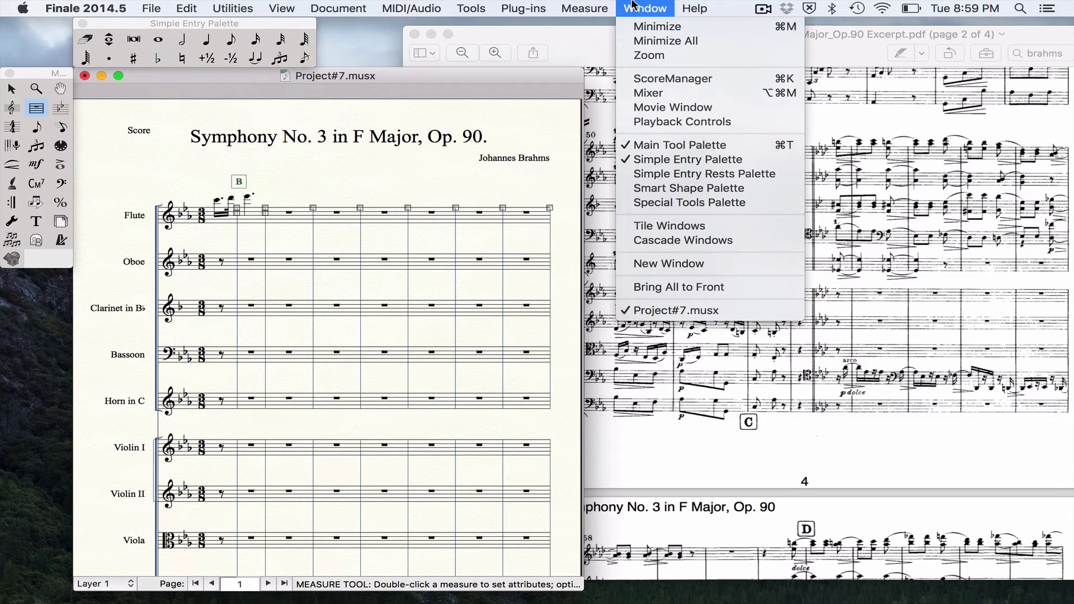
left_click(667, 79)
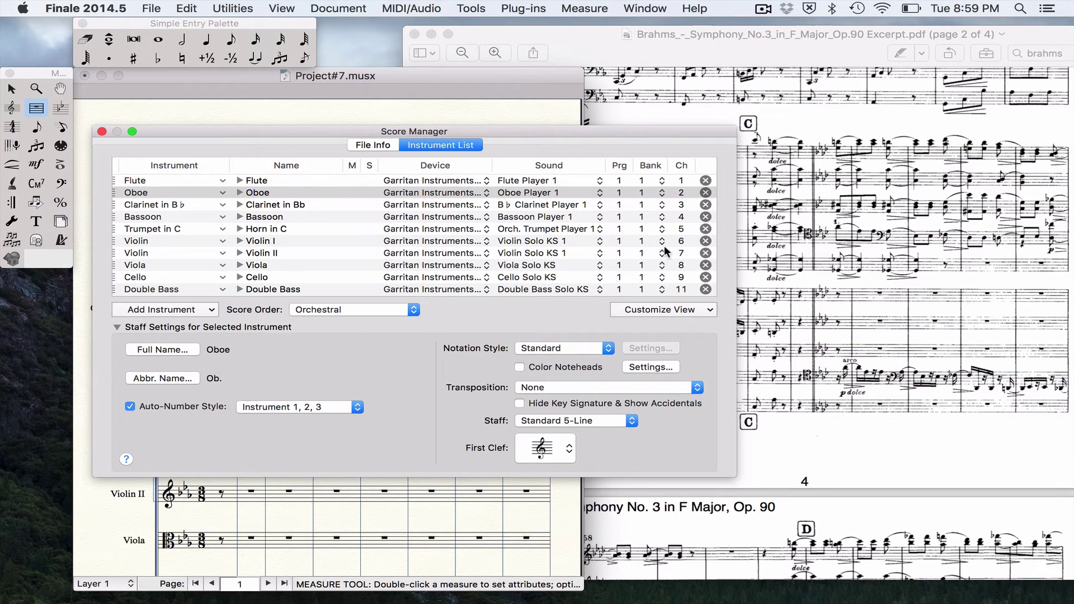
left_click(375, 145)
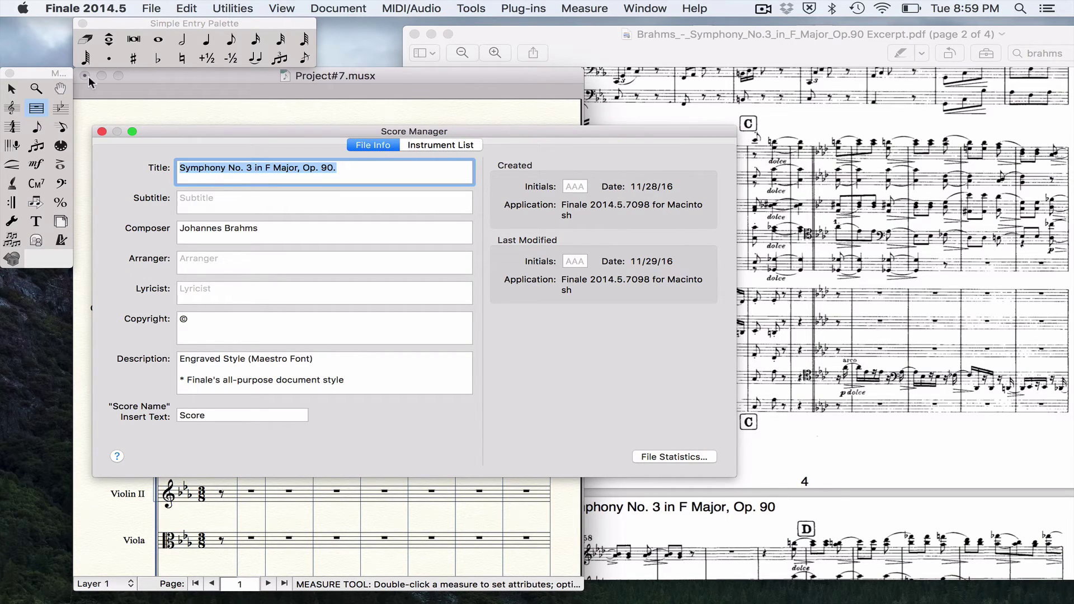
left_click(102, 131)
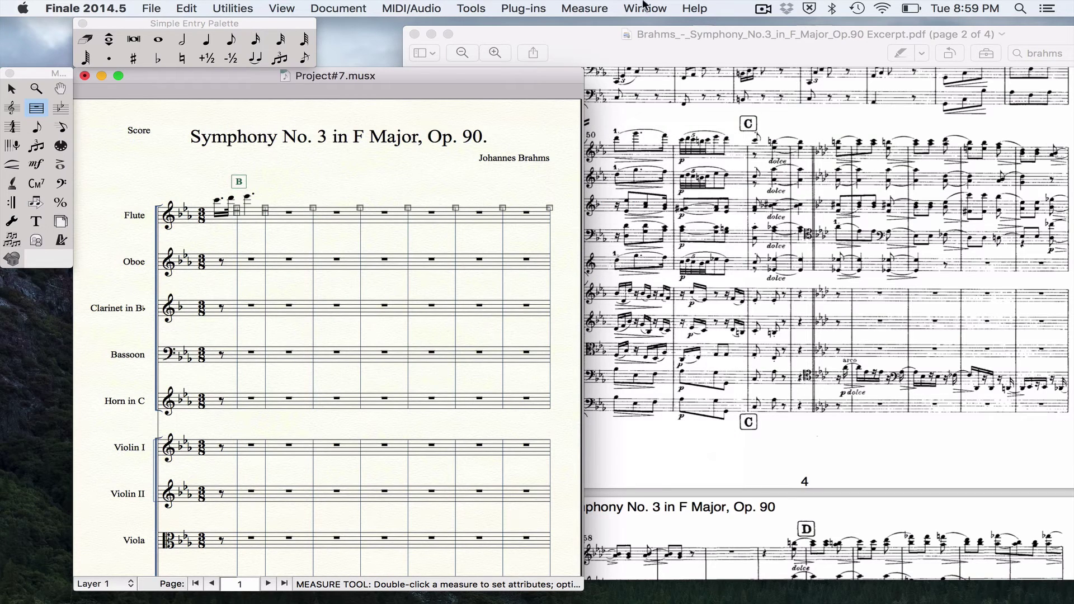
Reopen the Score Manager to review the instrument list, then close it.
left_click(643, 7)
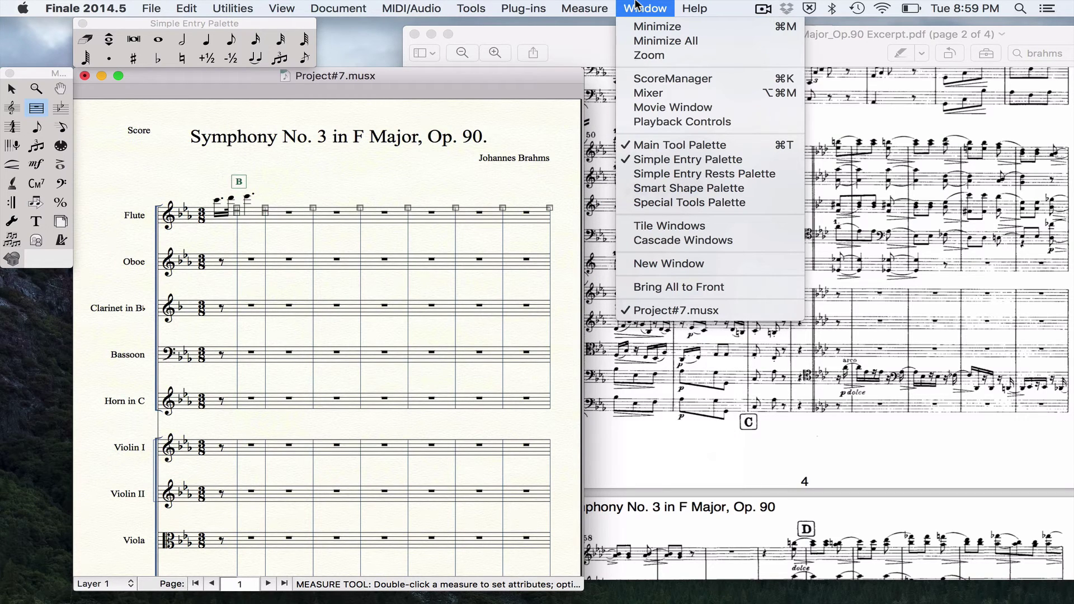
left_click(673, 81)
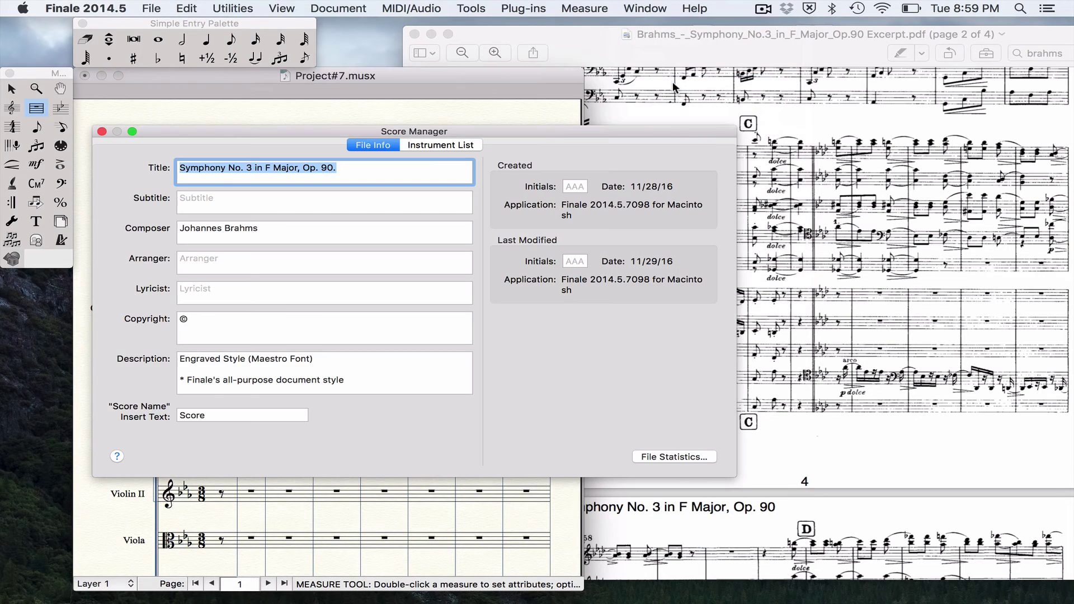
left_click(446, 145)
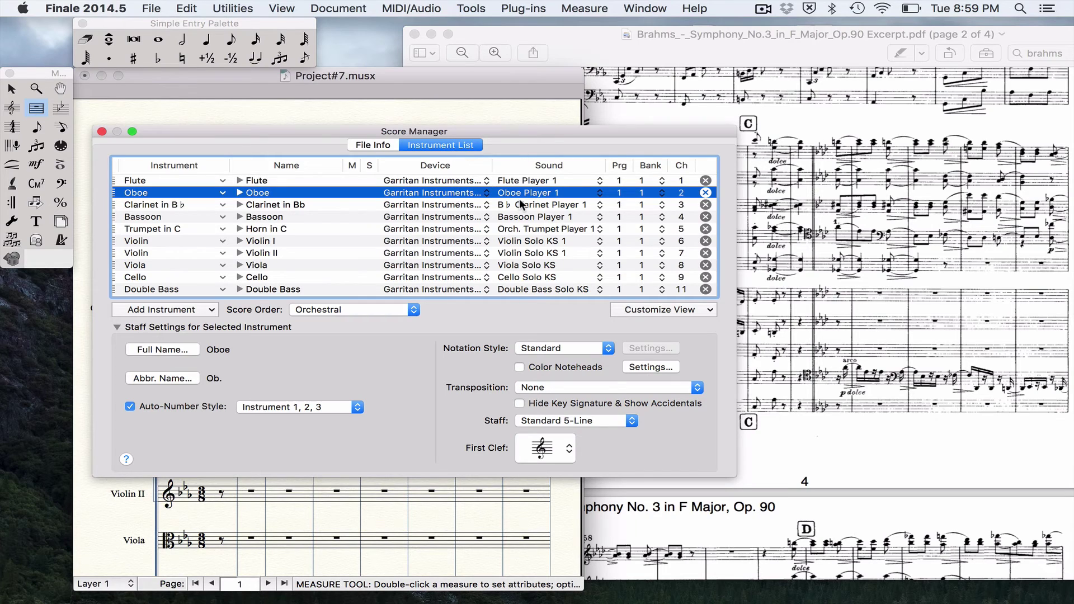
left_click(101, 132)
left_click(151, 7)
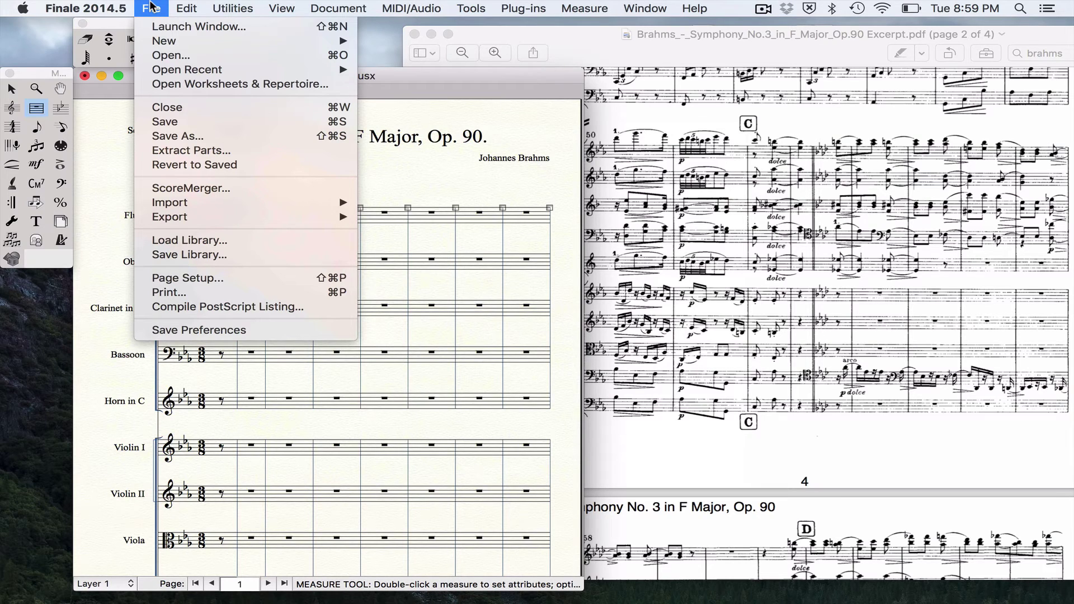
Extract parts with Score and every instrument part checked.
left_click(193, 150)
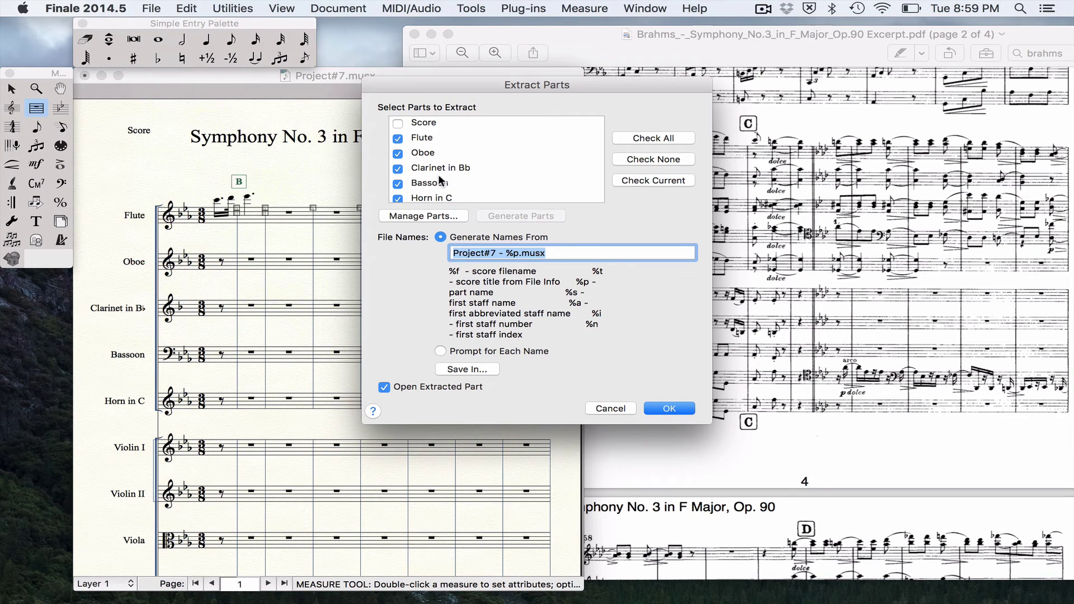
left_click(397, 125)
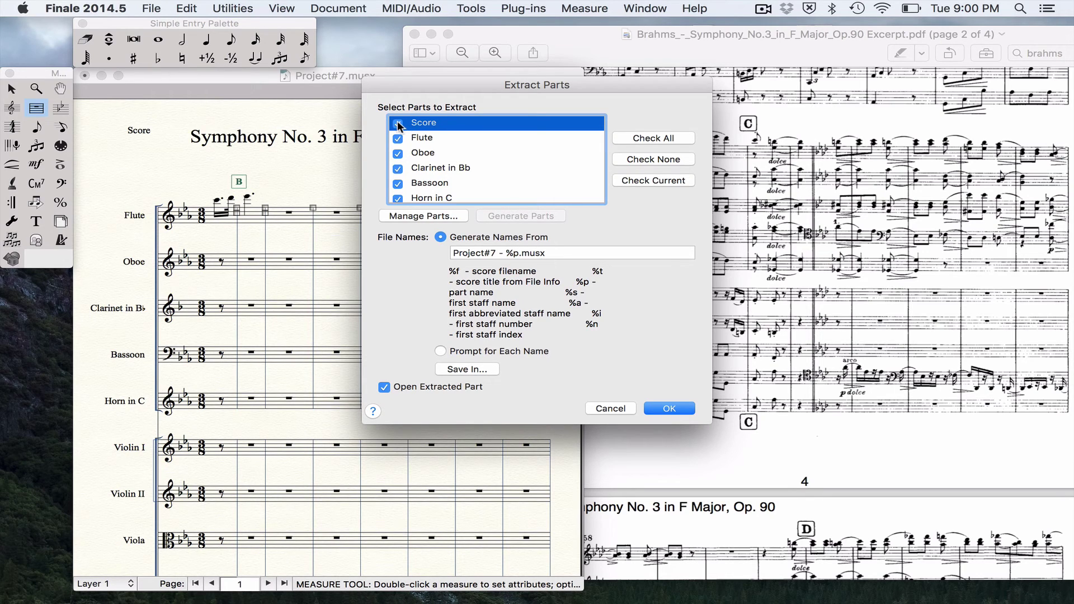
scroll(524, 189, "down", 5)
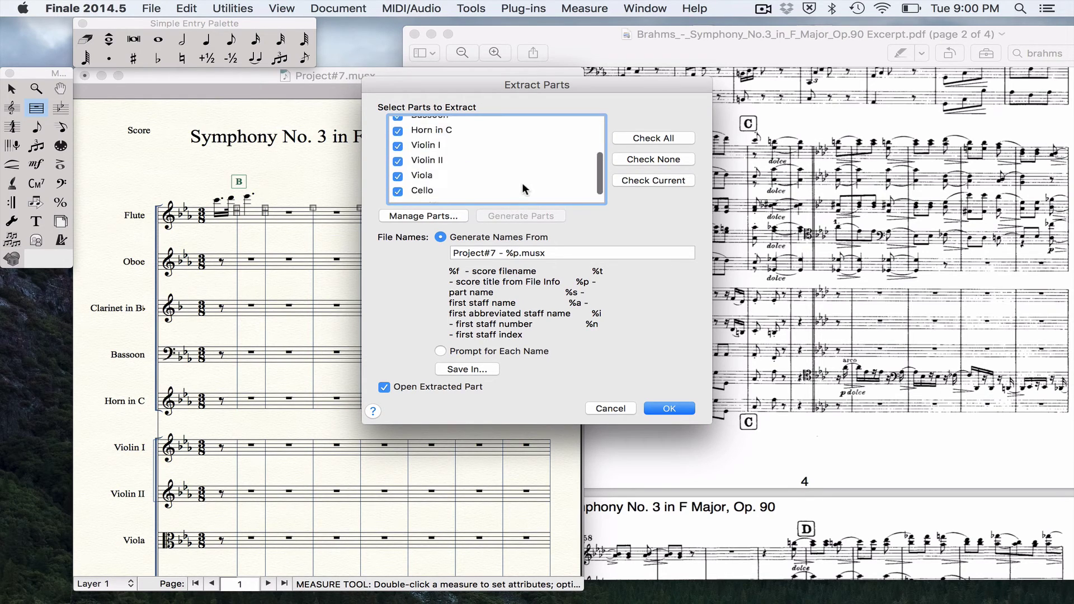
scroll(525, 189, "up", 2)
scroll(525, 189, "up", 3)
scroll(524, 189, "down", 5)
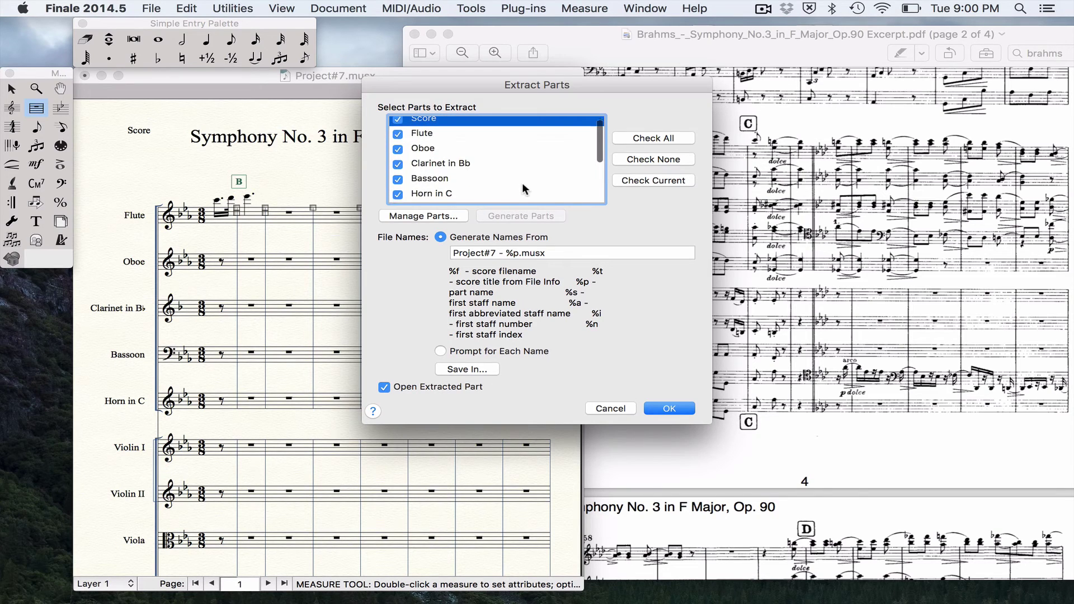
scroll(525, 189, "down", 1)
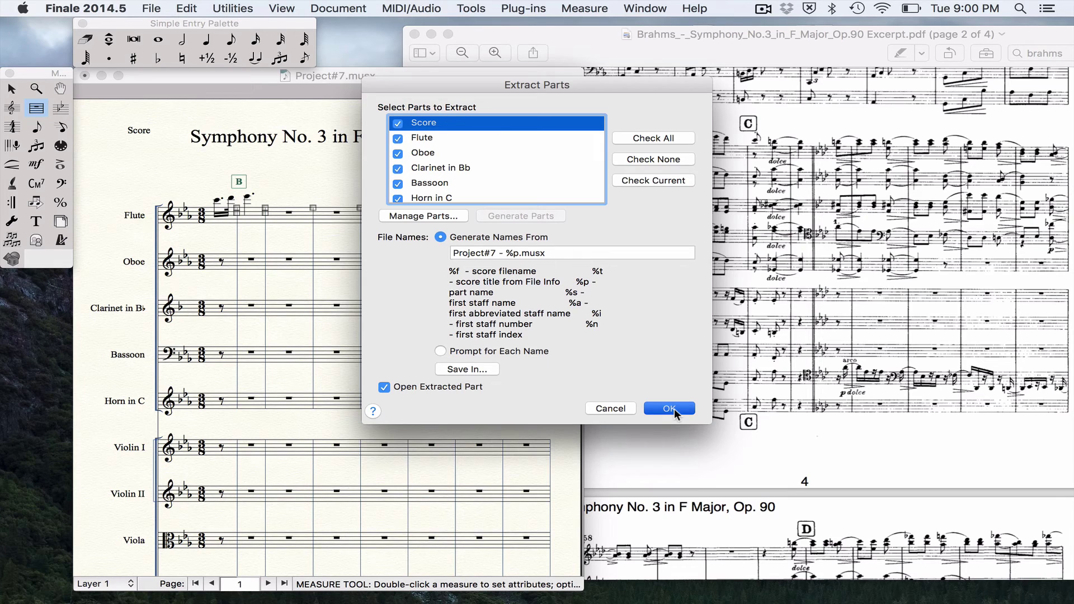
left_click(669, 408)
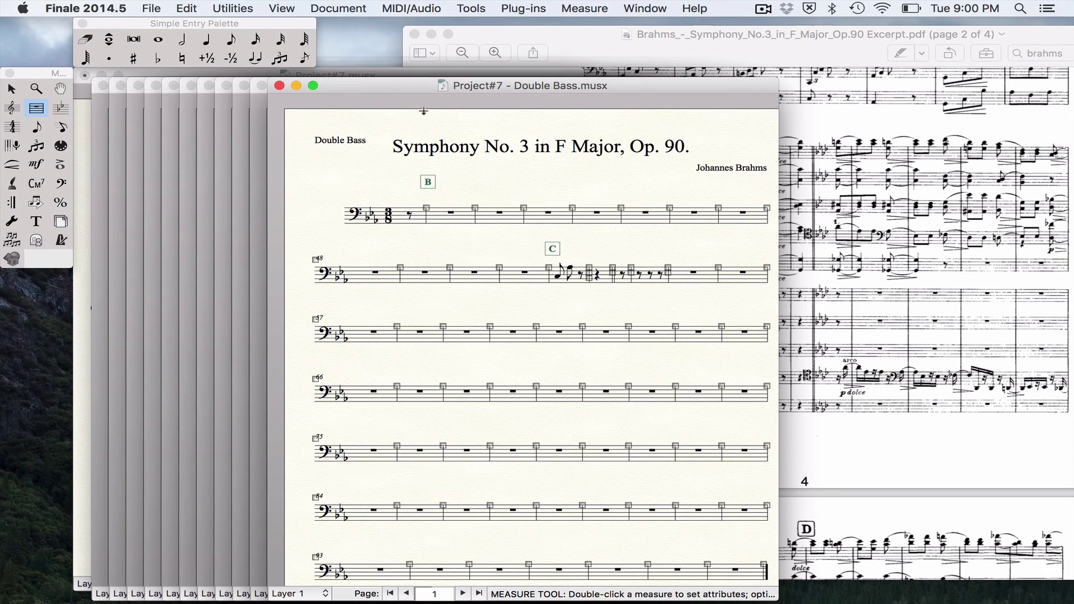
Close the Double Bass, Cello, Viola, Violin II and Violin I part windows without saving.
left_click(280, 85)
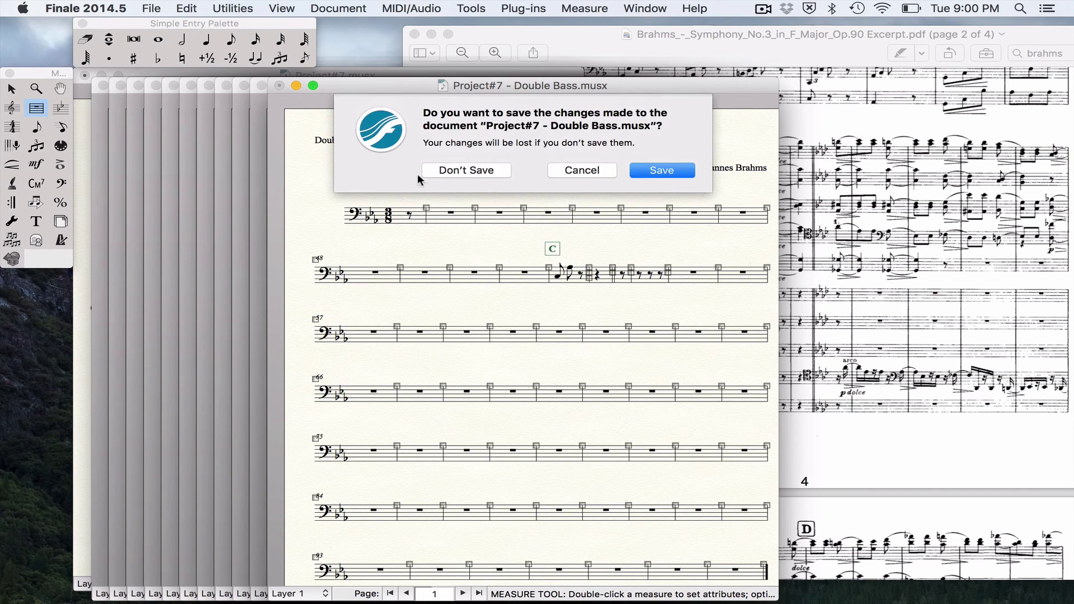
left_click(447, 171)
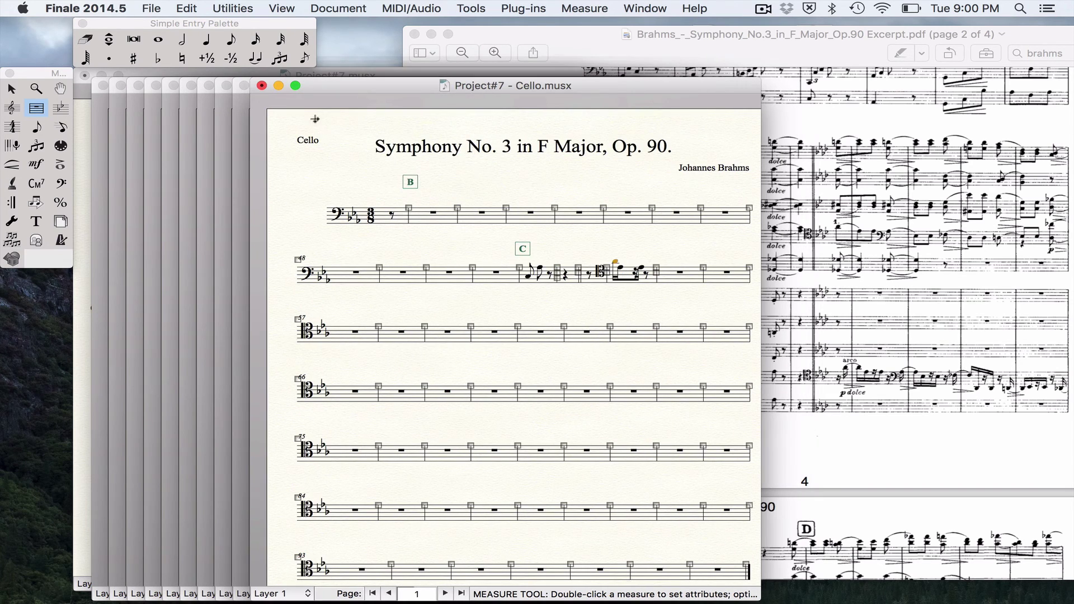
left_click(261, 85)
left_click(443, 170)
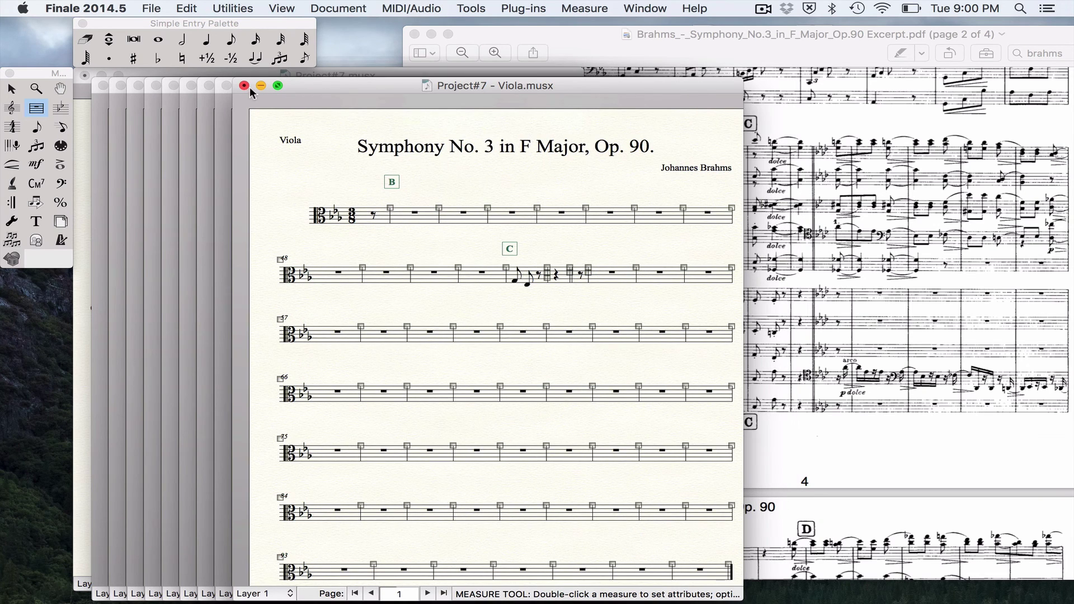
left_click(244, 86)
left_click(414, 170)
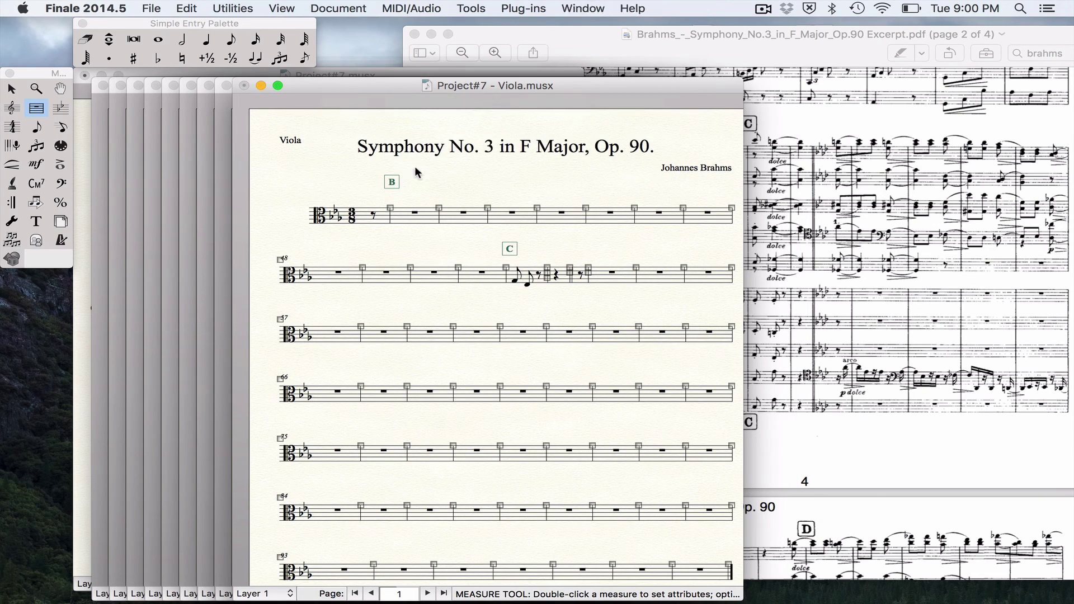
left_click(226, 86)
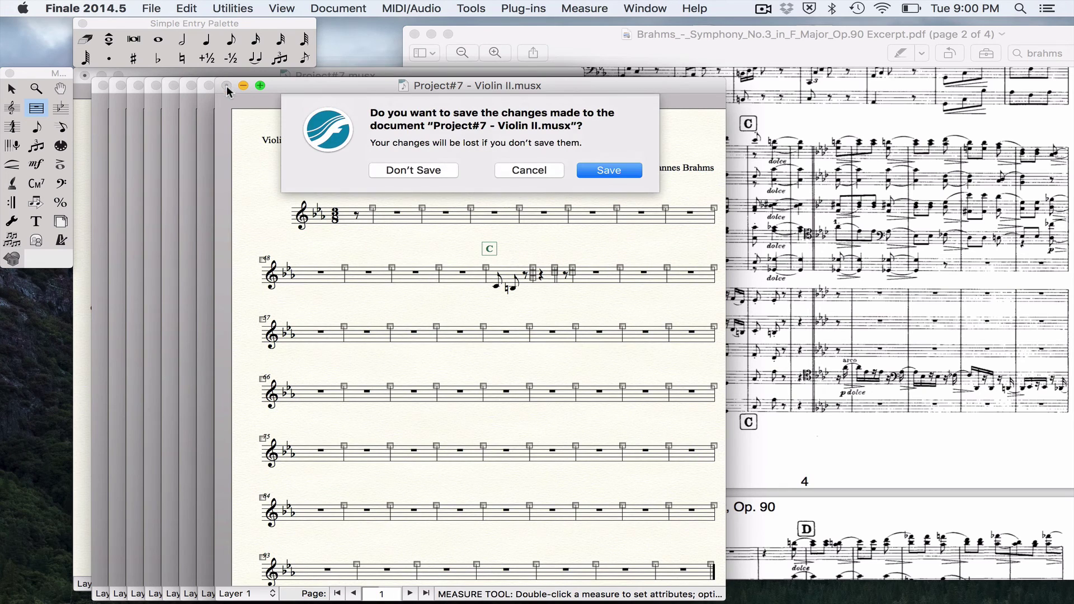
left_click(406, 170)
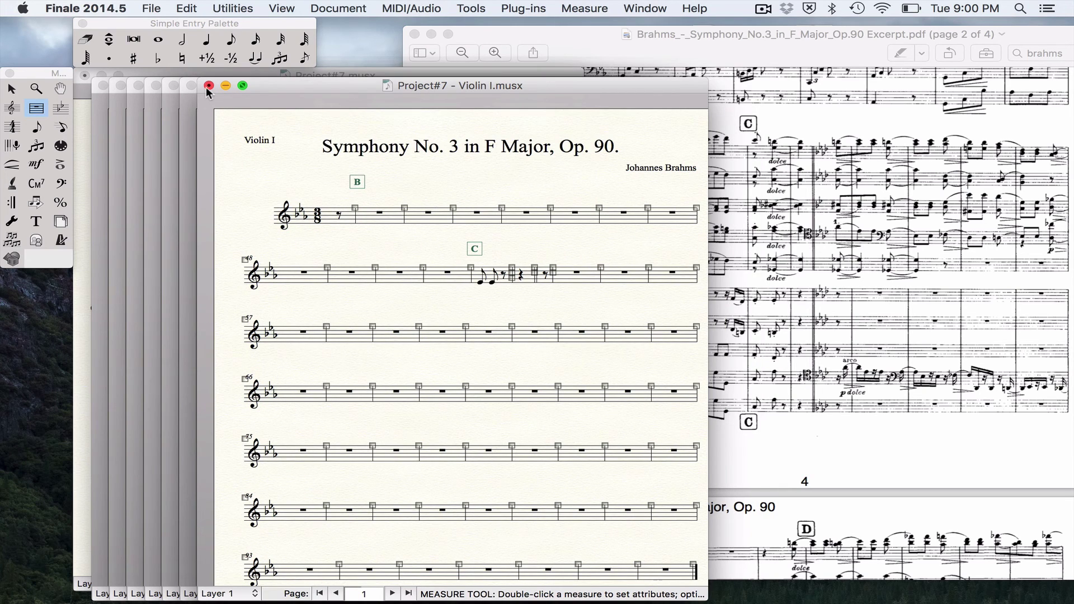
left_click(206, 87)
left_click(375, 168)
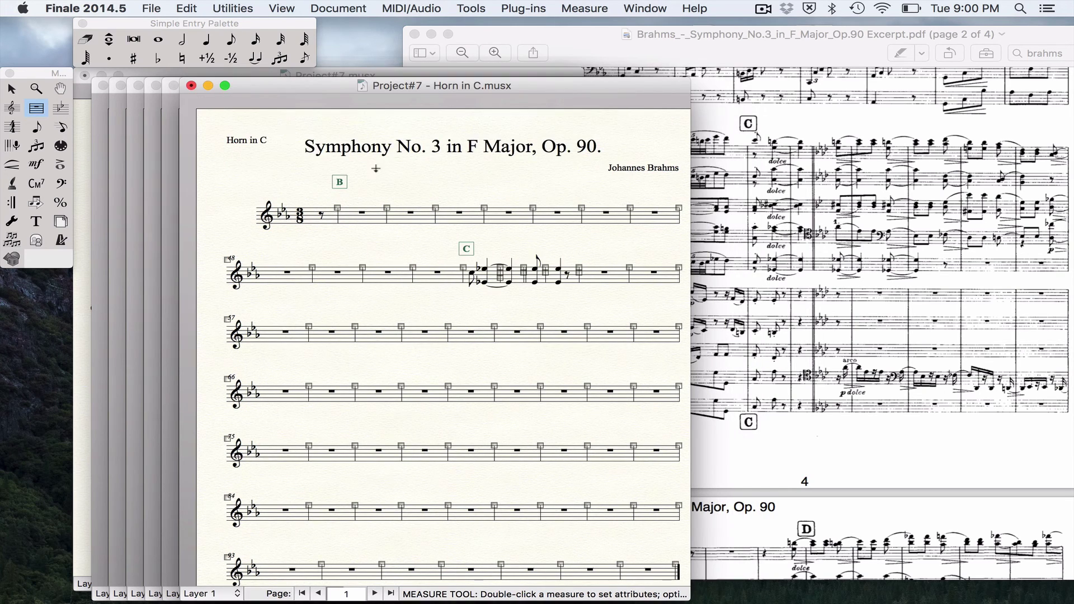
Close the Horn in C, Bassoon, Clarinet in Bb, Oboe and Flute part windows without saving.
left_click(191, 86)
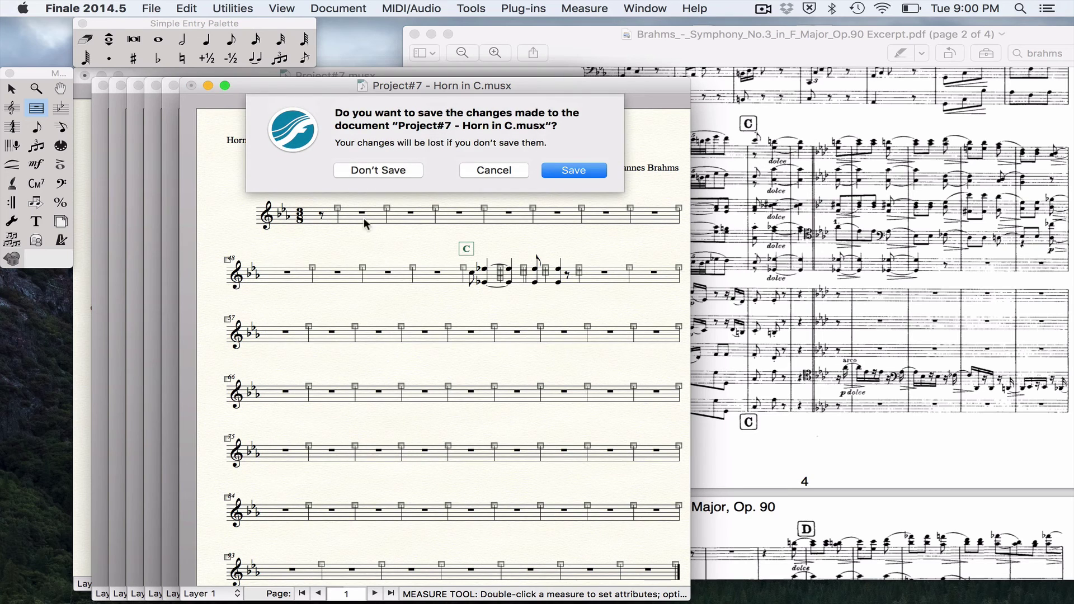
left_click(381, 170)
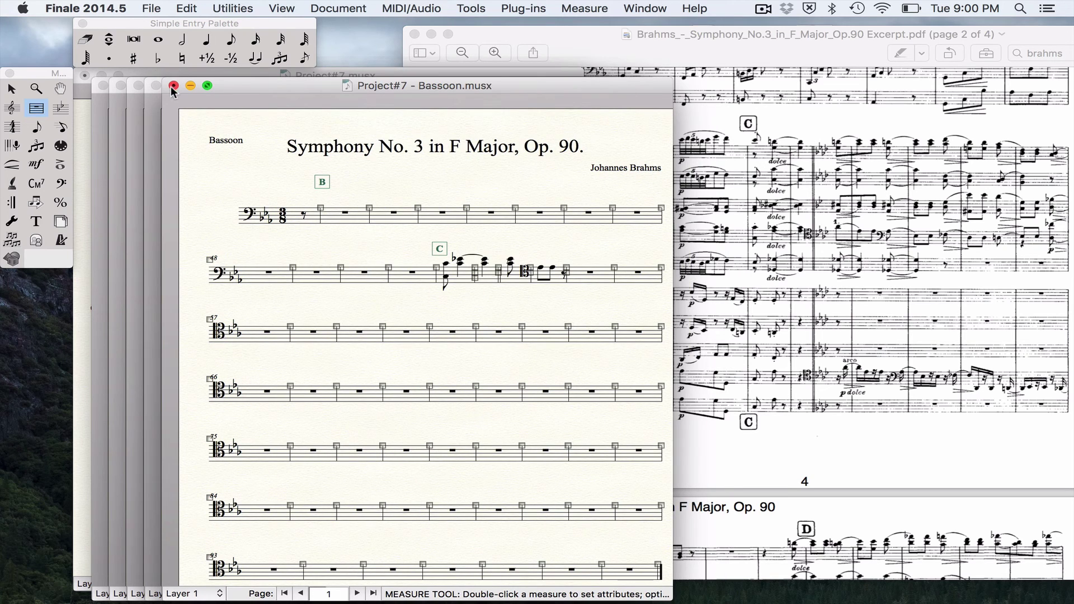
left_click(173, 87)
left_click(349, 169)
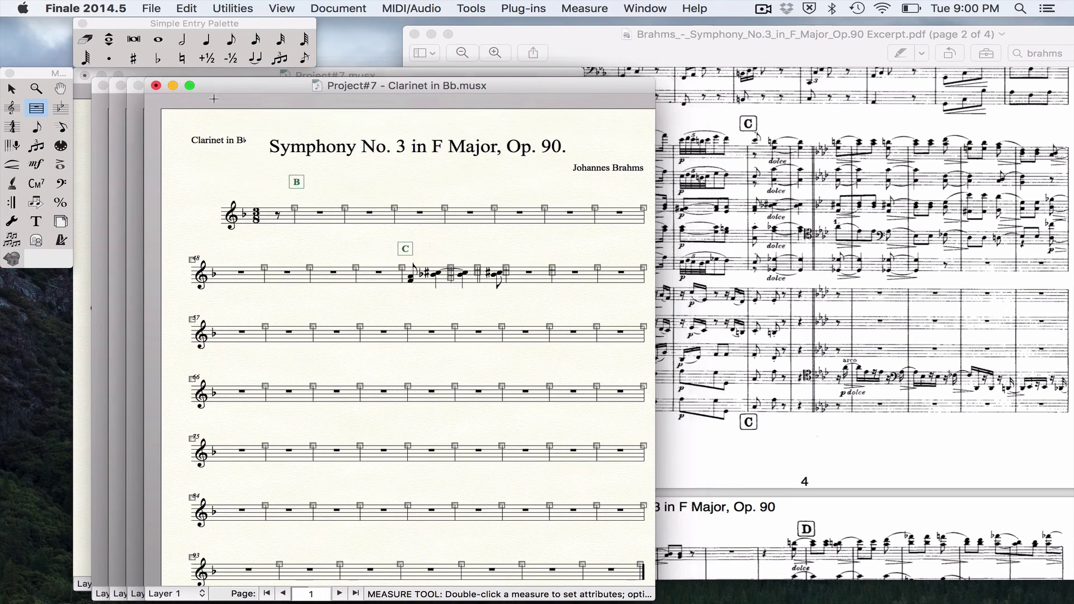
left_click(156, 85)
left_click(317, 172)
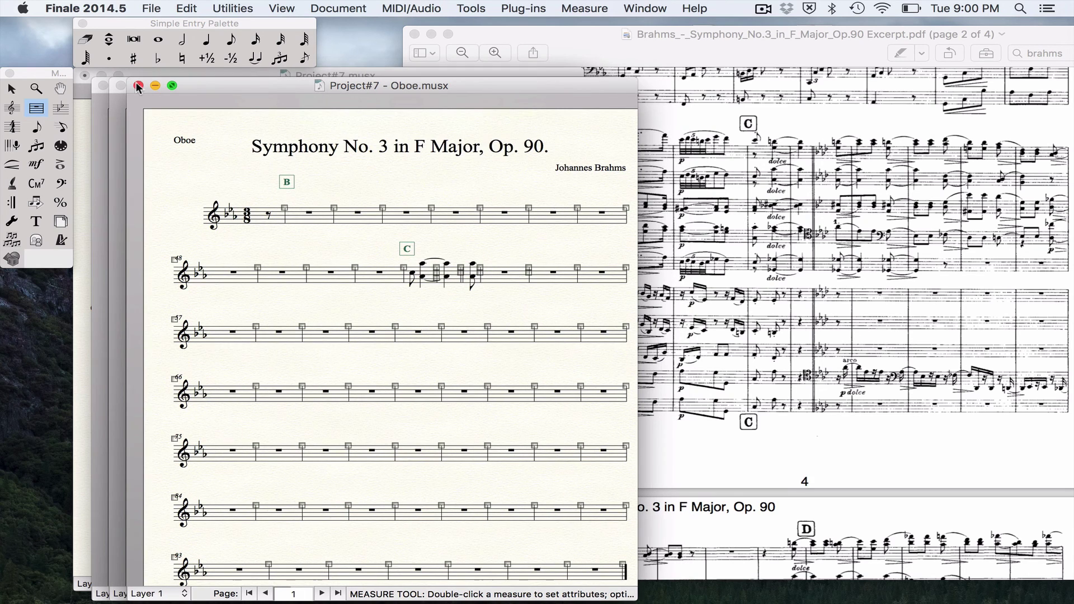
left_click(138, 86)
left_click(307, 168)
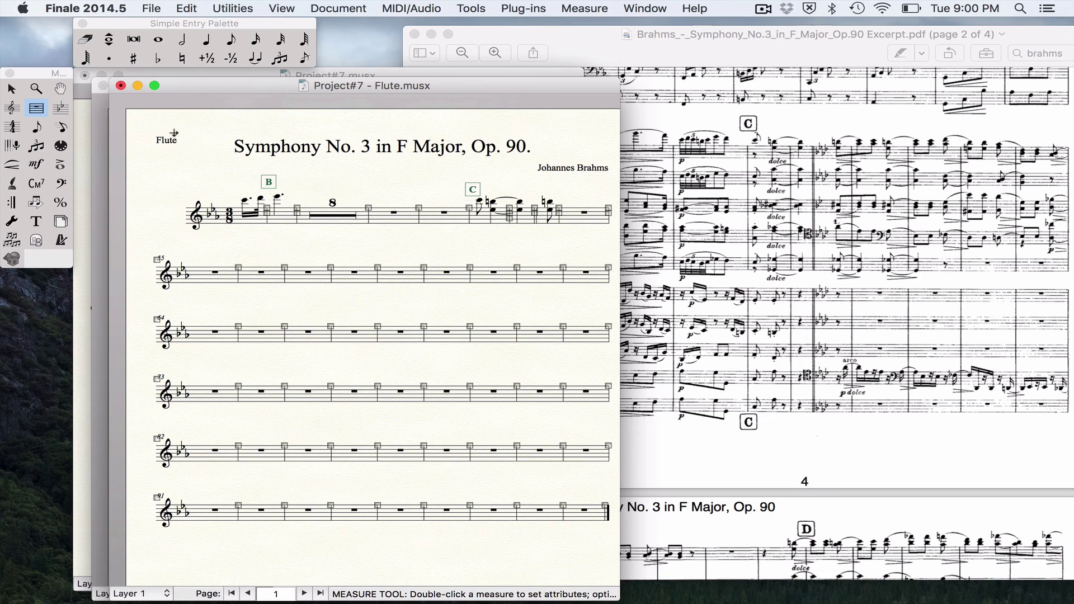
left_click(121, 85)
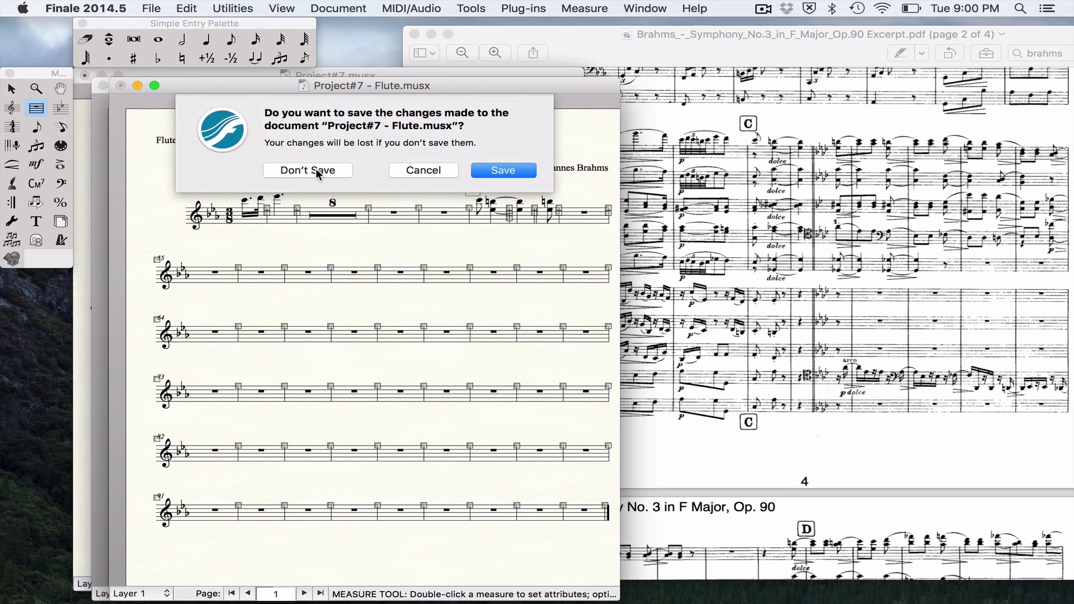
left_click(316, 172)
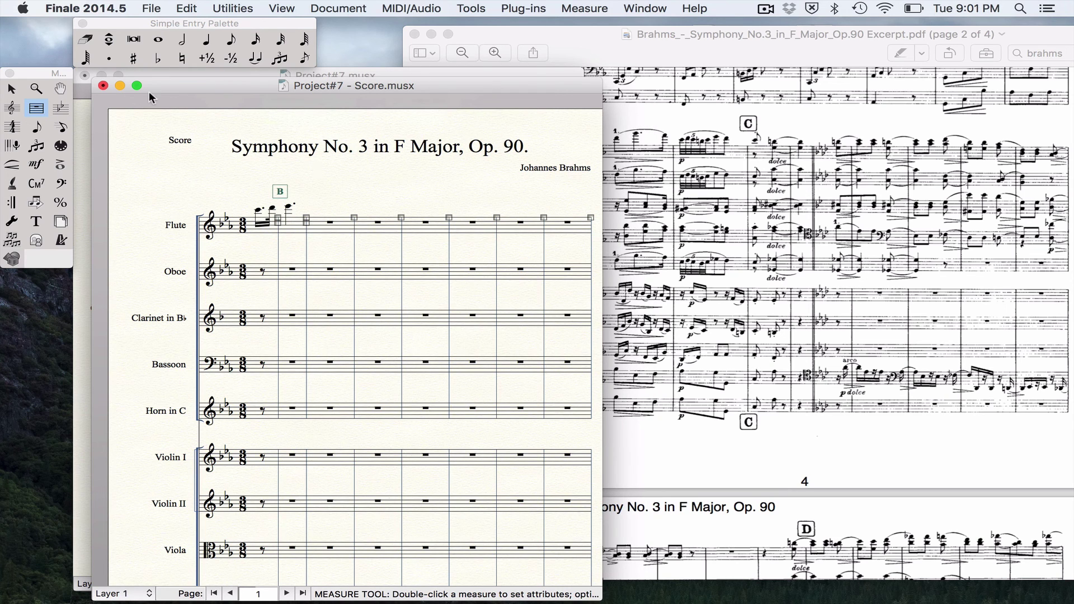
Move the extracted Score window aside and close it without saving.
left_click_drag(166, 83, 311, 169)
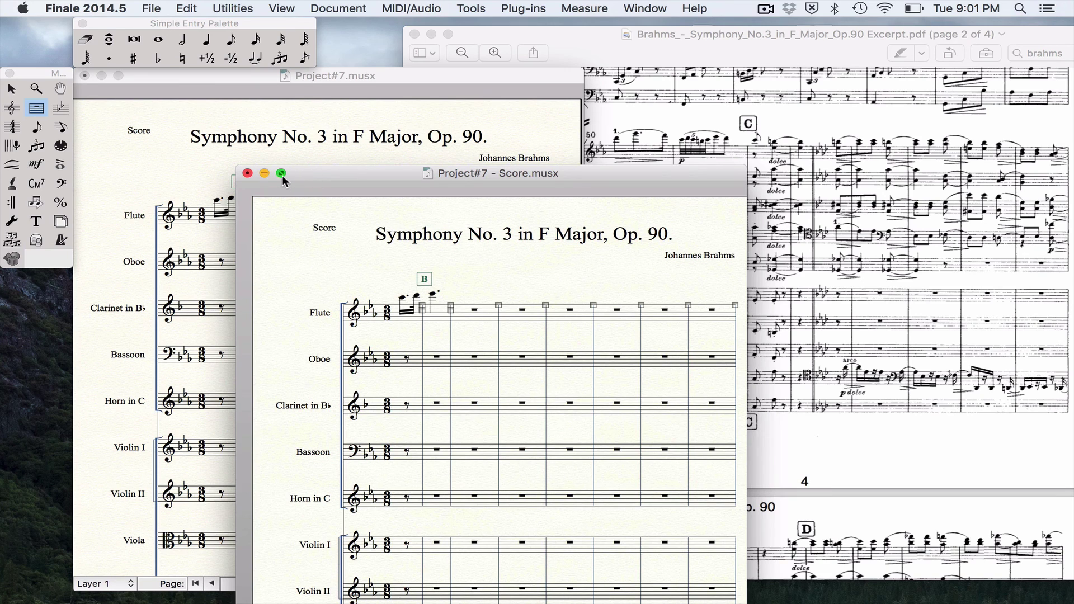
left_click(248, 174)
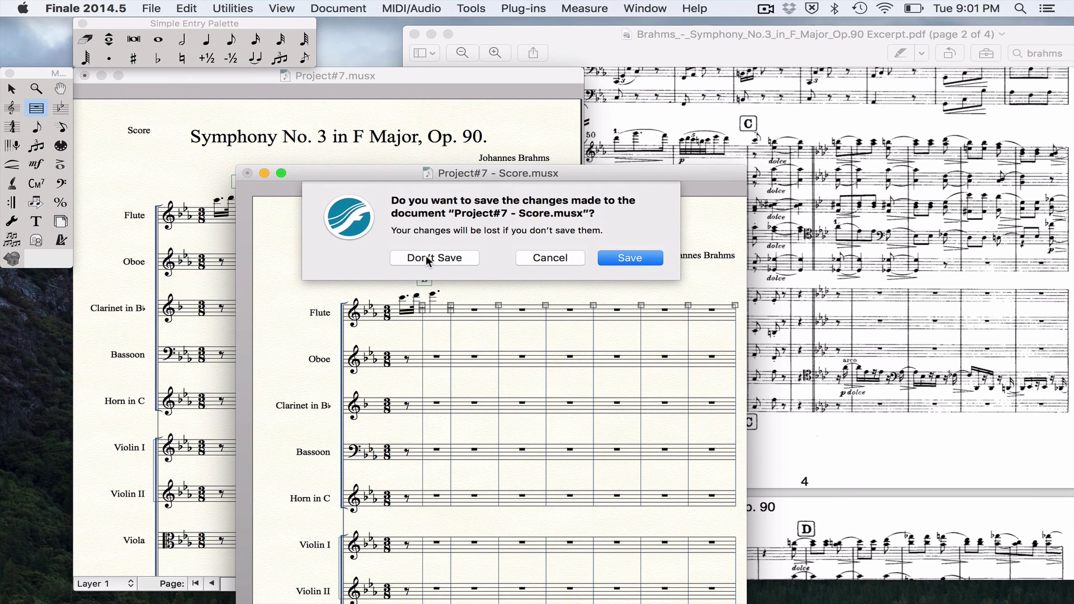
left_click(428, 259)
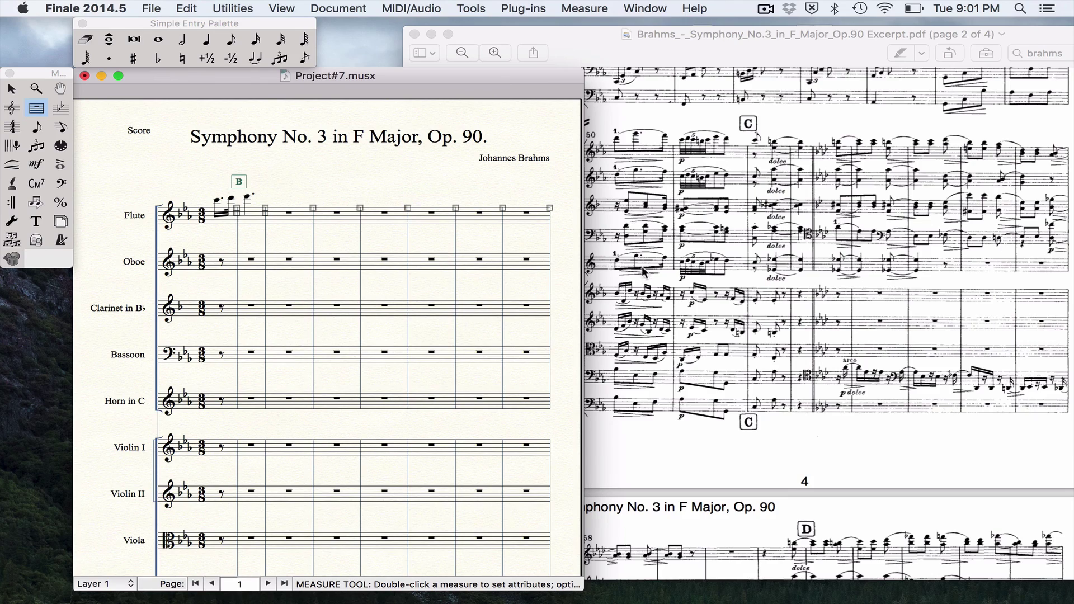
scroll(642, 265, "down", 10)
scroll(642, 265, "down", 15)
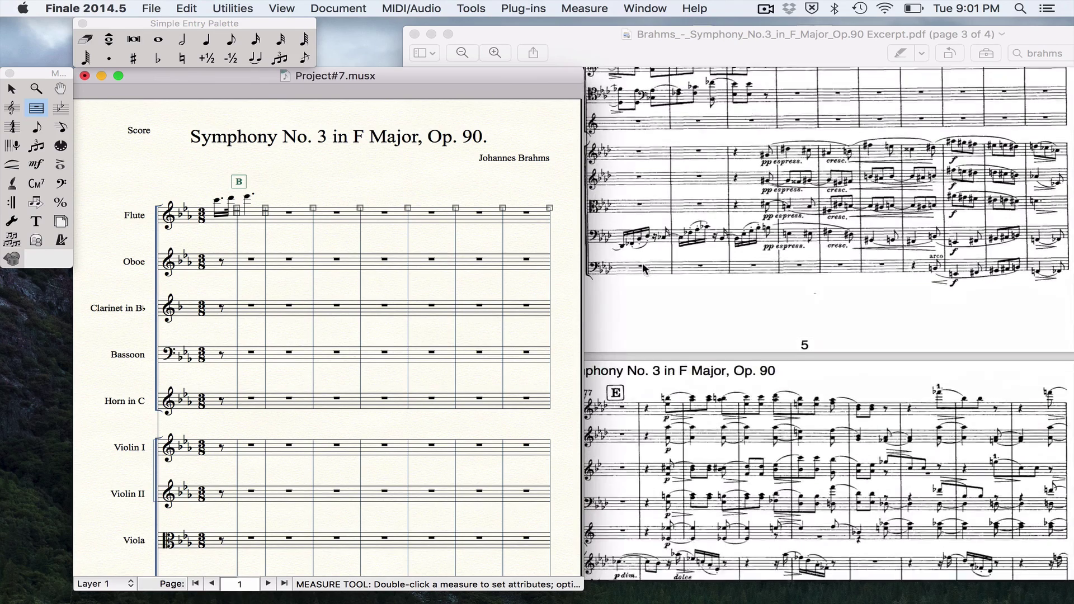